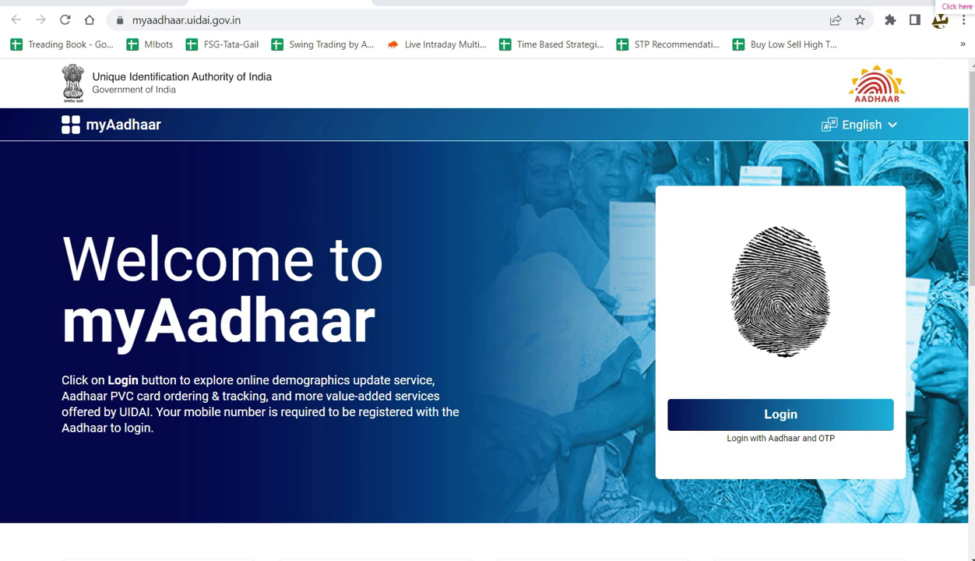
mouse_move(223, 165)
mouse_down()
mouse_move(65, 134)
mouse_move(111, 148)
mouse_up()
mouse_move(839, 240)
mouse_down()
mouse_move(629, 368)
mouse_move(907, 350)
mouse_move(755, 222)
mouse_up()
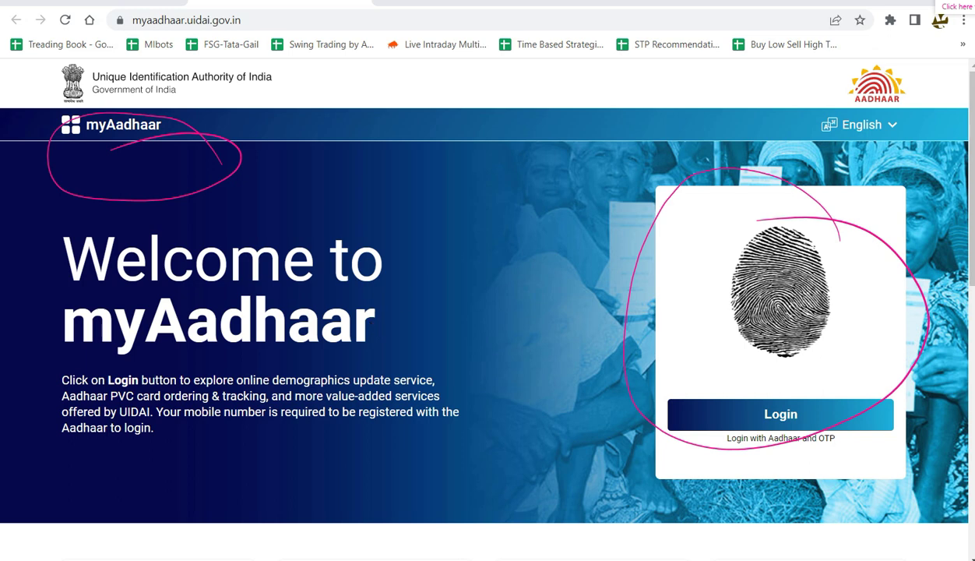
key(Escape)
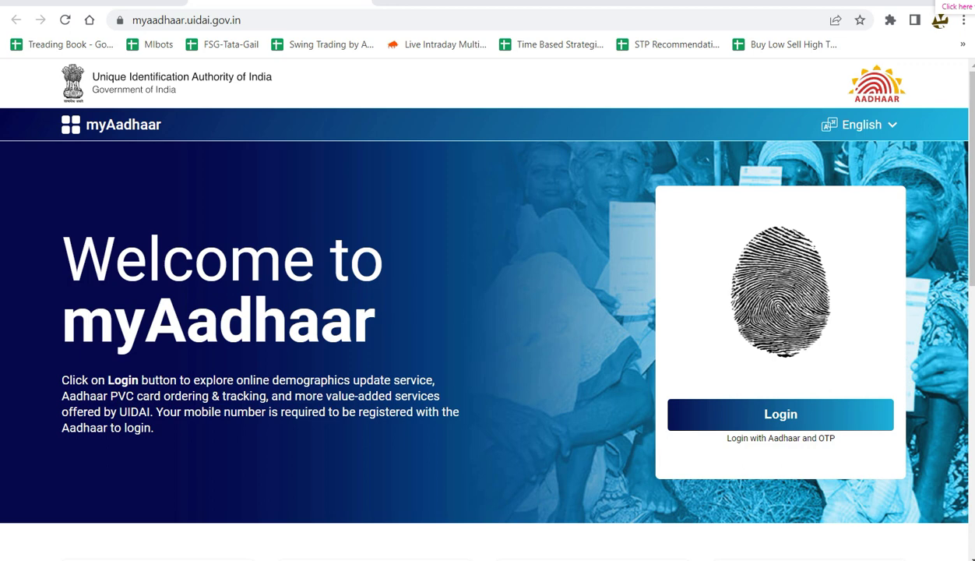
mouse_move(837, 372)
mouse_down()
mouse_move(788, 345)
mouse_move(696, 455)
mouse_move(785, 350)
mouse_move(851, 435)
mouse_move(864, 431)
mouse_move(875, 370)
mouse_move(783, 467)
mouse_up()
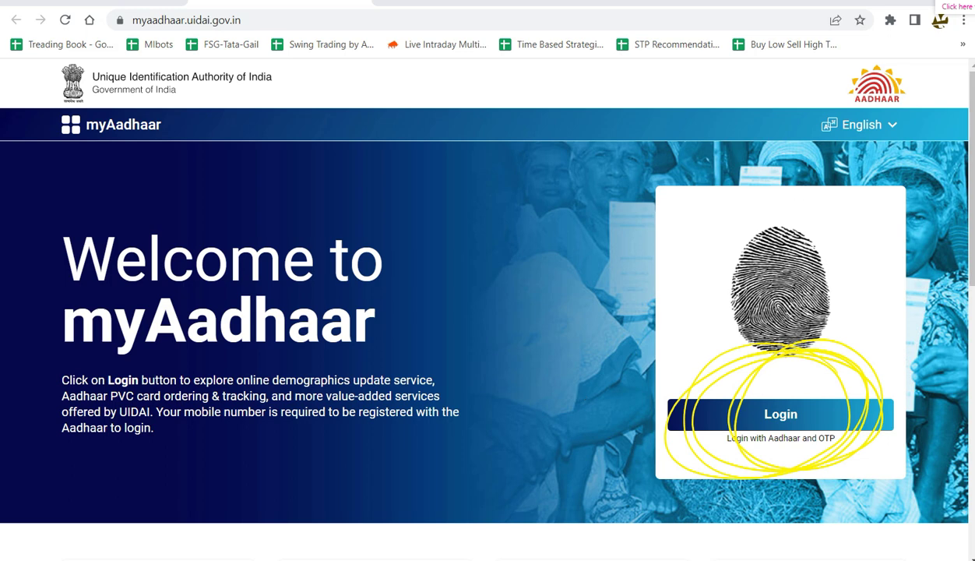
key(Escape)
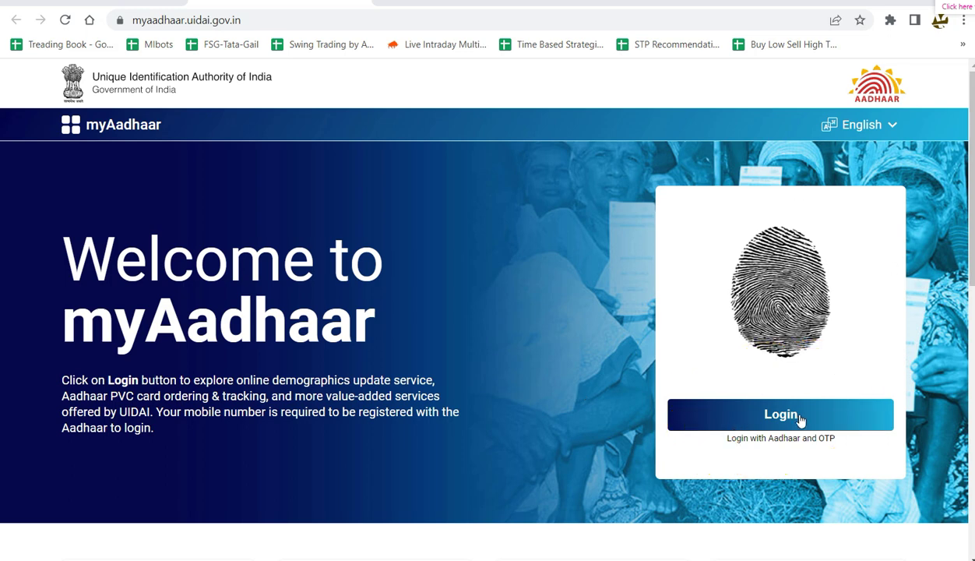
Step: Open the myAadhaar login form and paste the Aadhaar number into it
click(797, 419)
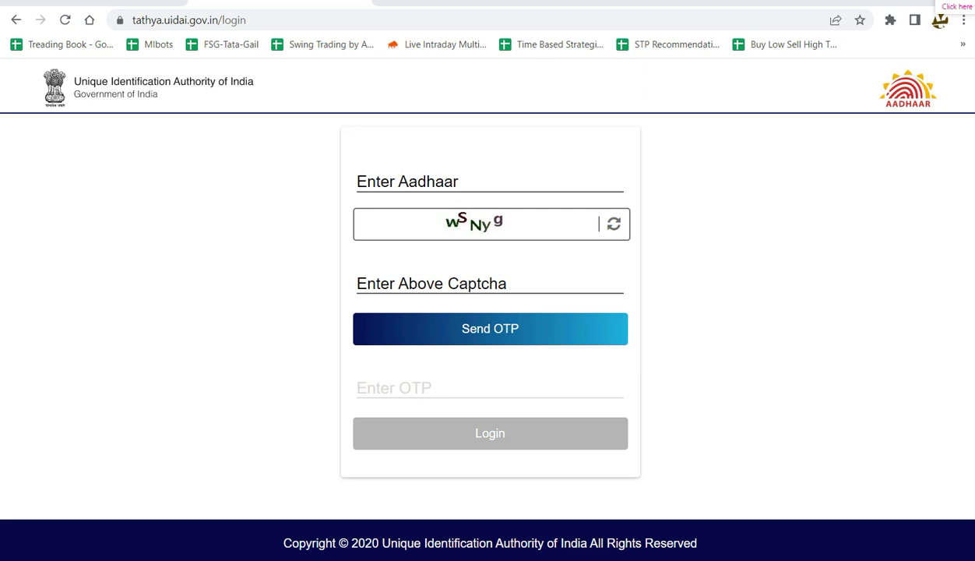
drag(309, 177, 391, 144)
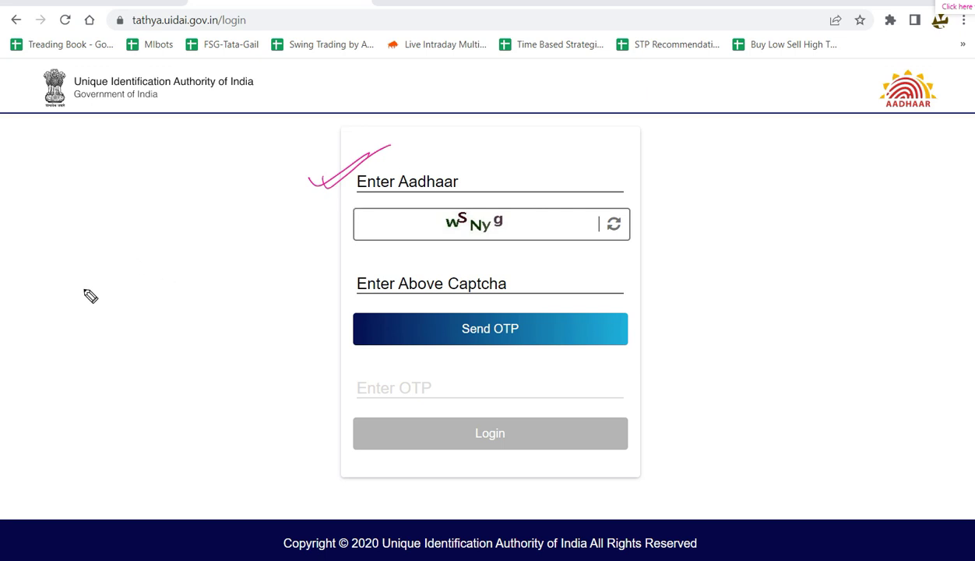
mouse_move(60, 293)
mouse_down()
mouse_move(52, 263)
mouse_move(50, 289)
mouse_move(101, 270)
mouse_move(122, 217)
mouse_move(187, 229)
mouse_up()
mouse_move(74, 348)
mouse_down()
mouse_move(135, 315)
mouse_move(135, 356)
mouse_move(99, 404)
mouse_move(170, 352)
mouse_up()
mouse_move(186, 226)
mouse_down()
mouse_move(201, 201)
mouse_move(255, 174)
mouse_up()
drag(523, 178, 594, 156)
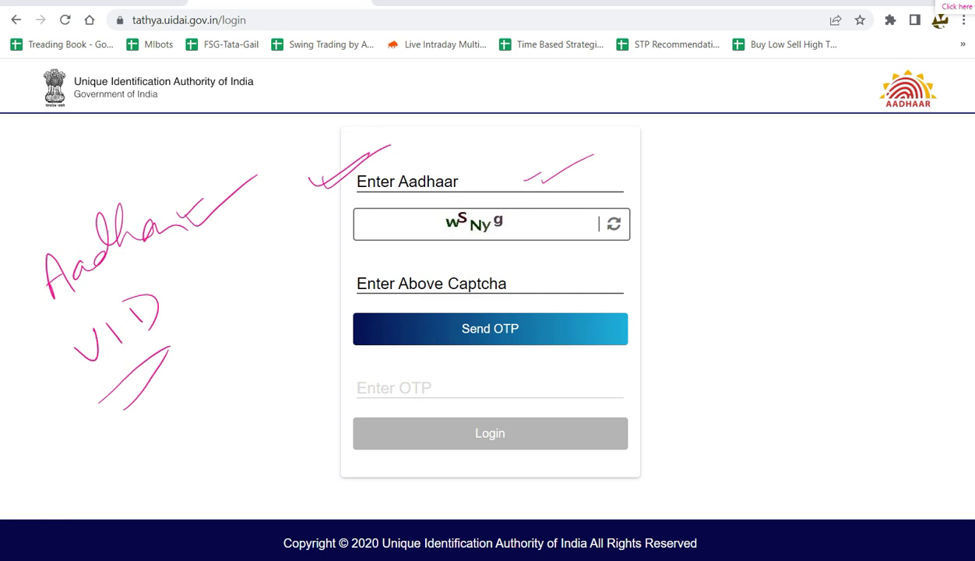
key(Escape)
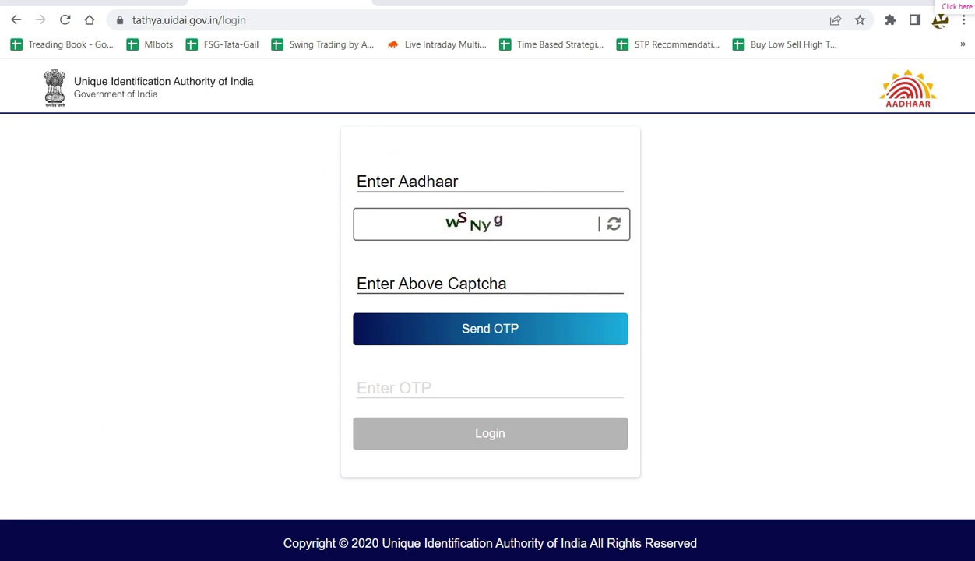
key(ctrl+v)
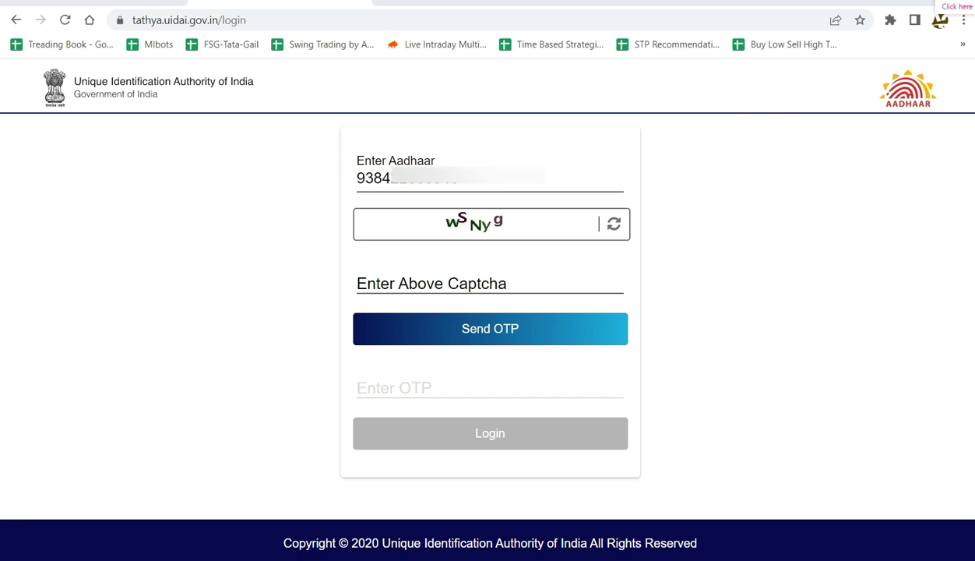
drag(520, 189, 587, 176)
Step: Refresh the captcha, enter vqKZK and request the login OTP
click(614, 226)
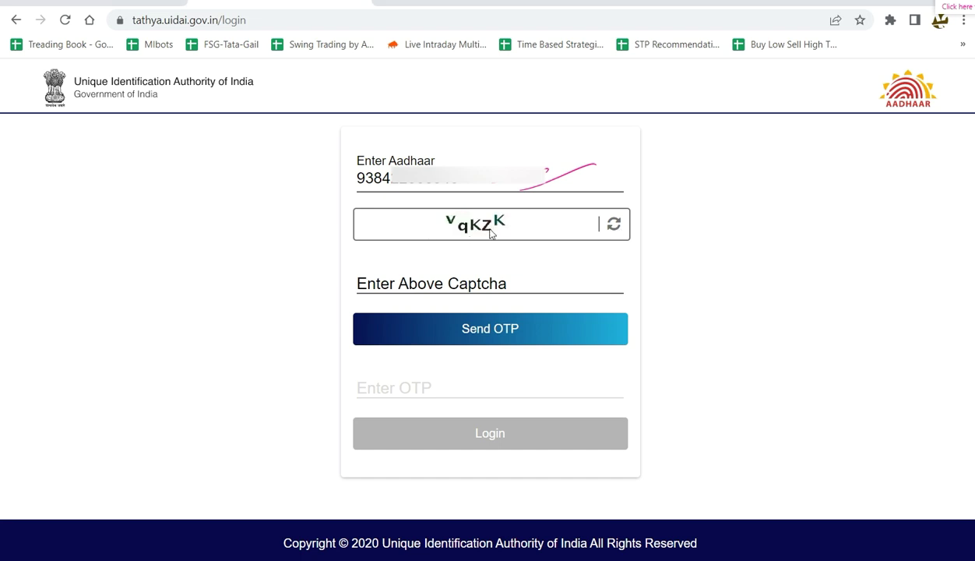
click(472, 273)
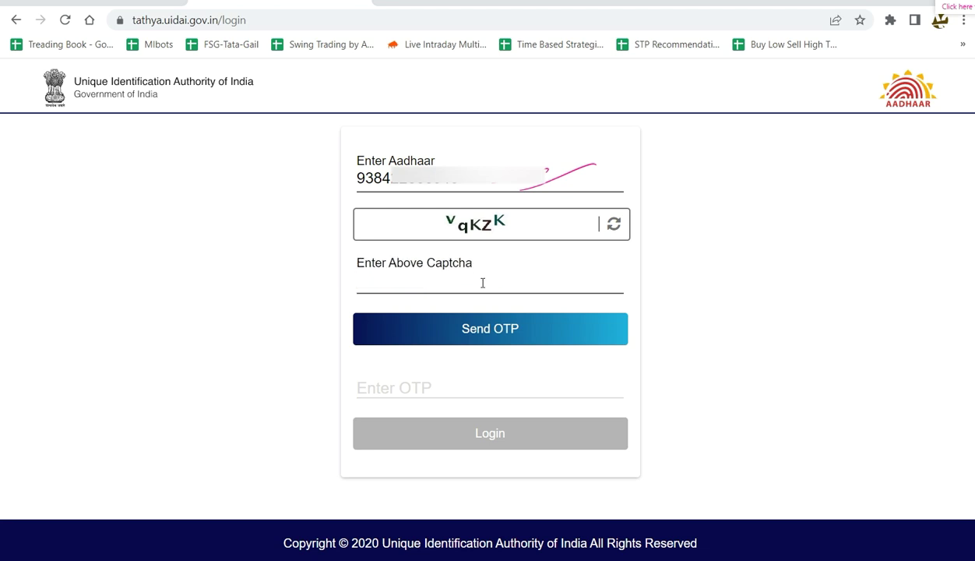
text(vqKZK)
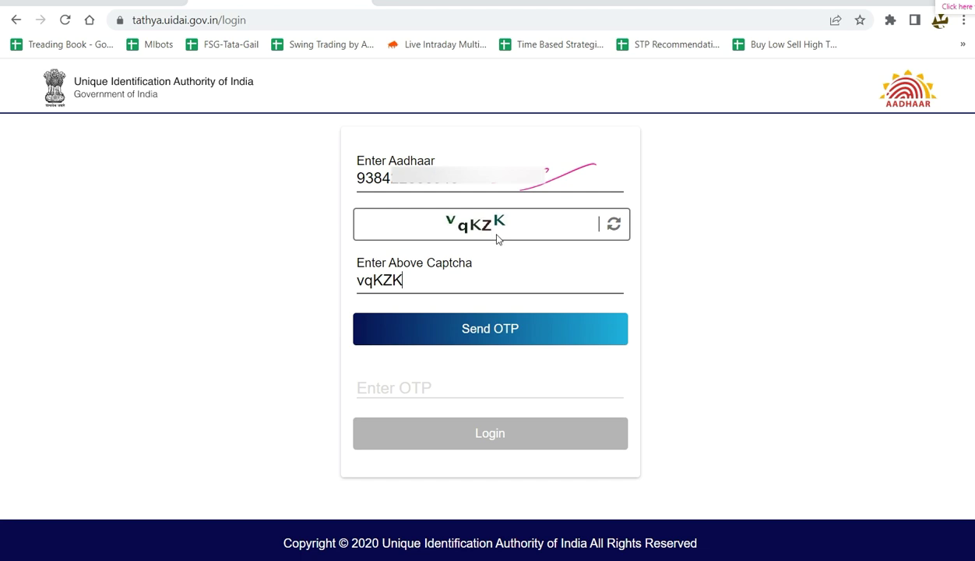
click(506, 330)
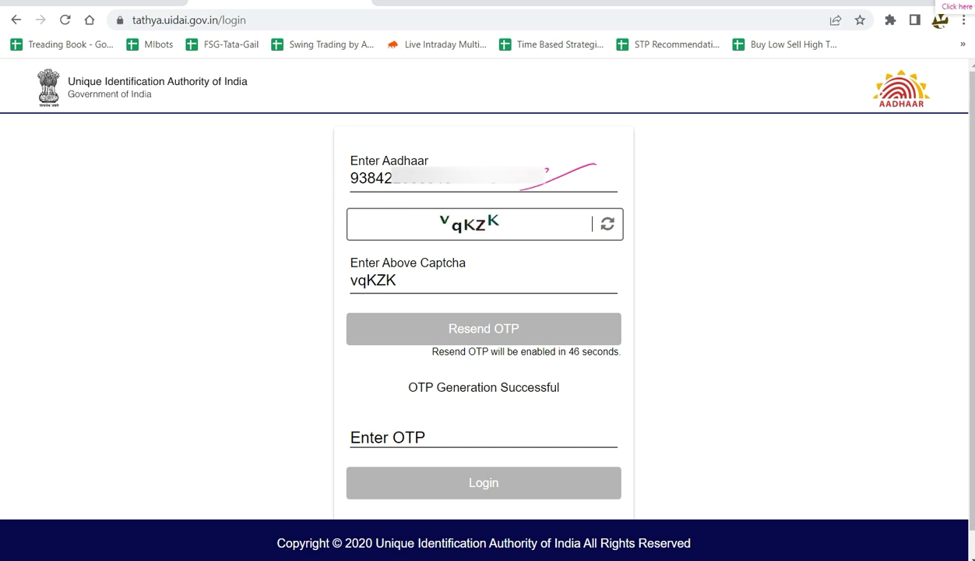
Step: Enter the received six-digit OTP and log in to myAadhaar
mouse_move(107, 323)
mouse_down()
mouse_move(104, 359)
mouse_move(120, 331)
mouse_move(166, 308)
mouse_up()
mouse_move(180, 259)
mouse_down()
mouse_move(172, 274)
mouse_move(192, 279)
mouse_move(212, 266)
mouse_move(233, 268)
mouse_up()
mouse_move(134, 381)
mouse_down()
mouse_move(214, 301)
mouse_move(236, 307)
mouse_up()
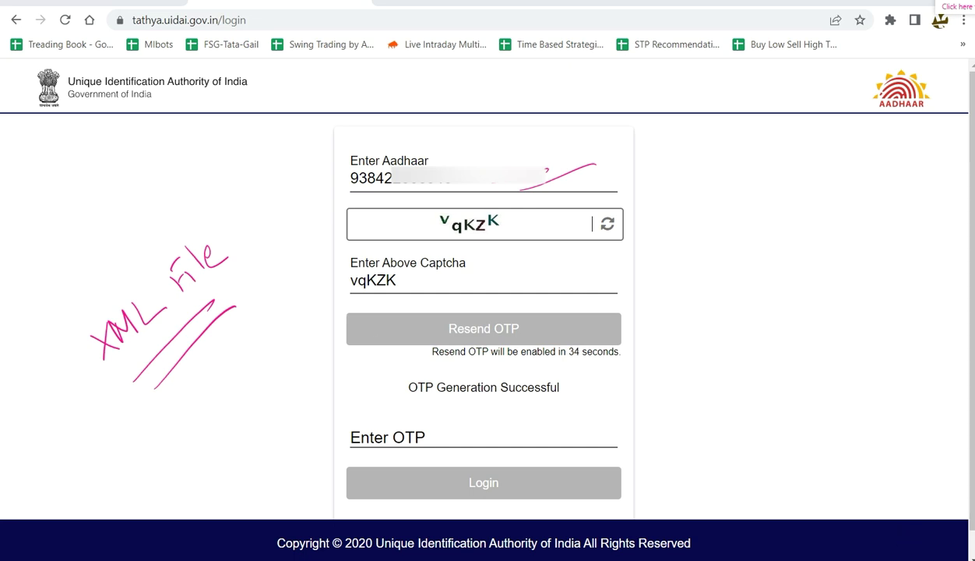
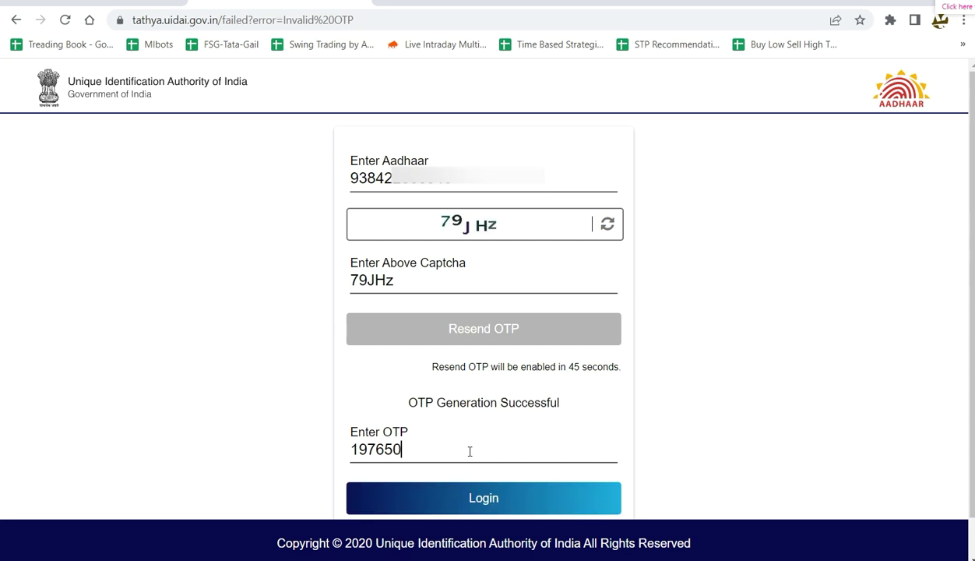
click(486, 501)
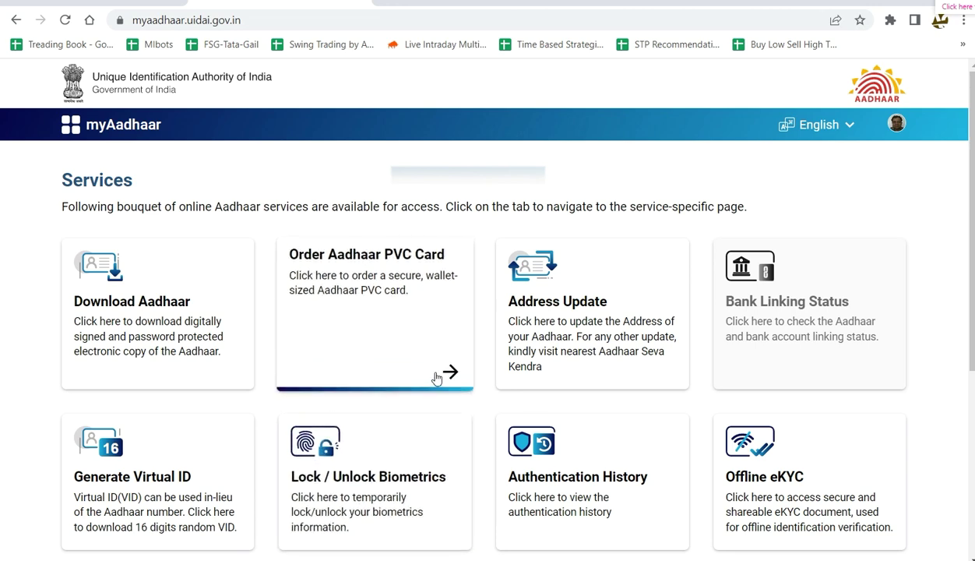
Step: Tick service tiles: Download Aadhaar, PVC Card, Address Update, Virtual ID and Authentication History
scroll(436, 377, down, 1)
scroll(437, 378, up, 1)
scroll(436, 380, down, 1)
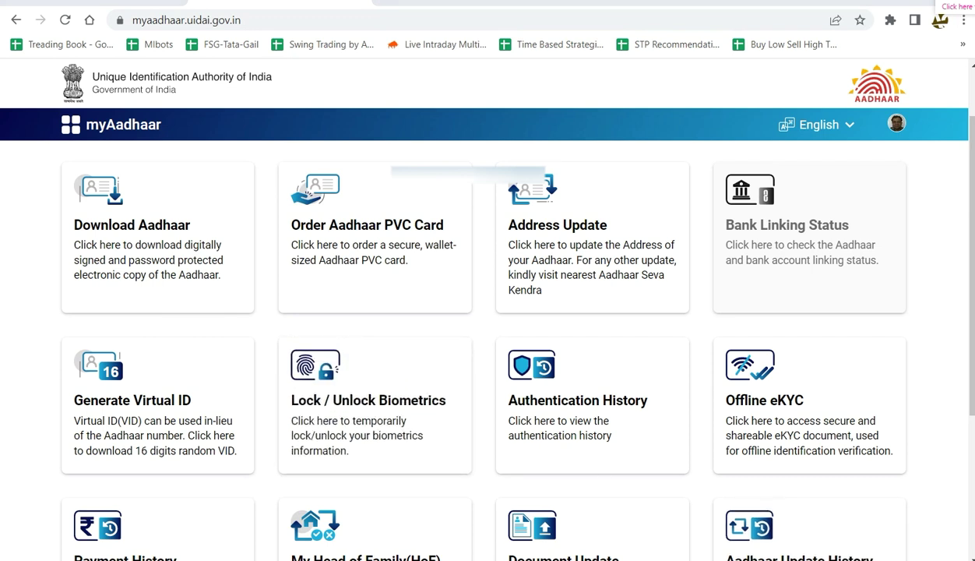
drag(44, 263, 82, 226)
drag(272, 295, 343, 255)
drag(478, 305, 561, 255)
drag(668, 290, 752, 254)
drag(68, 447, 154, 366)
drag(274, 407, 331, 355)
drag(478, 433, 540, 389)
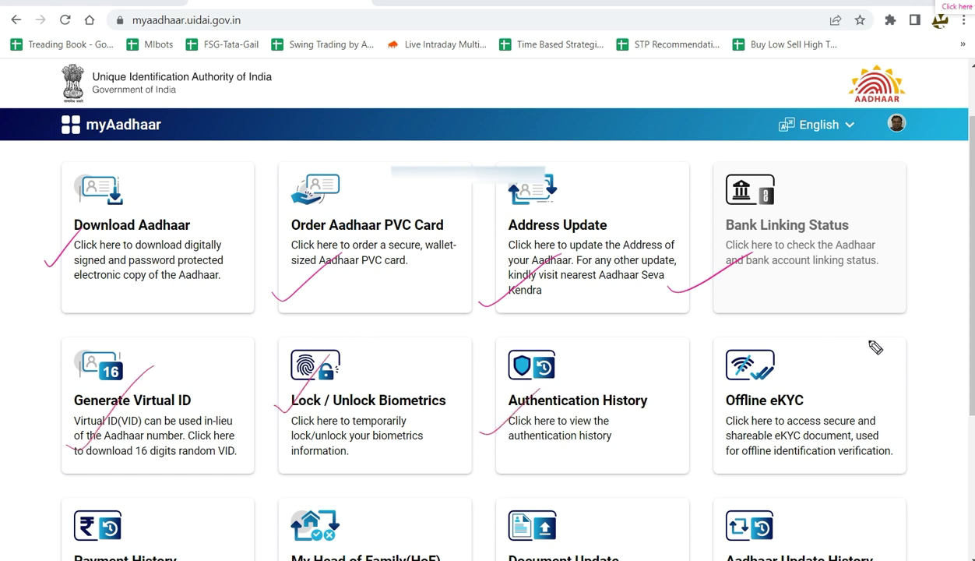
Step: Circle the Offline eKYC service, then clear the dashboard annotations
mouse_move(849, 342)
mouse_down()
mouse_move(788, 313)
mouse_move(705, 352)
mouse_move(709, 447)
mouse_move(906, 474)
mouse_move(732, 365)
mouse_up()
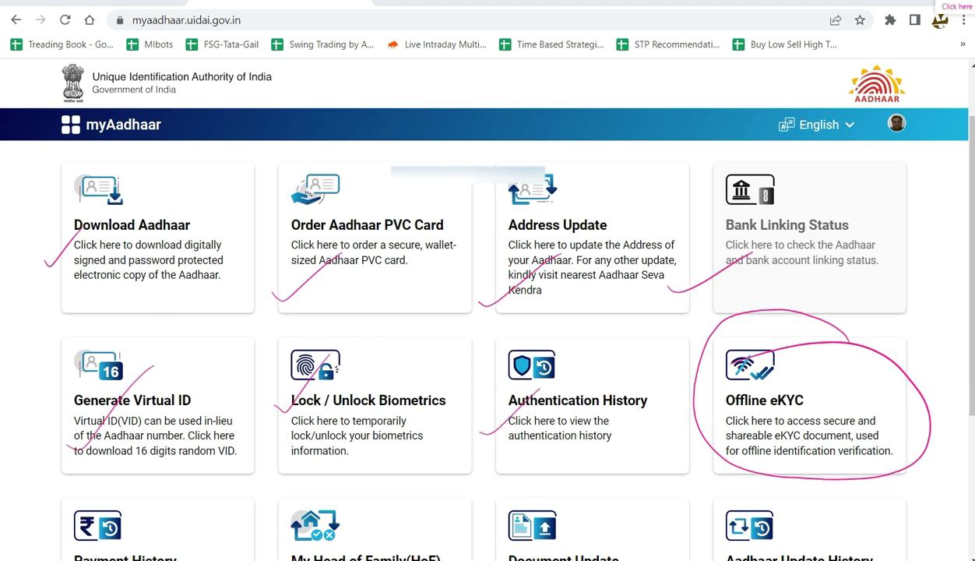
scroll(506, 342, down, 3)
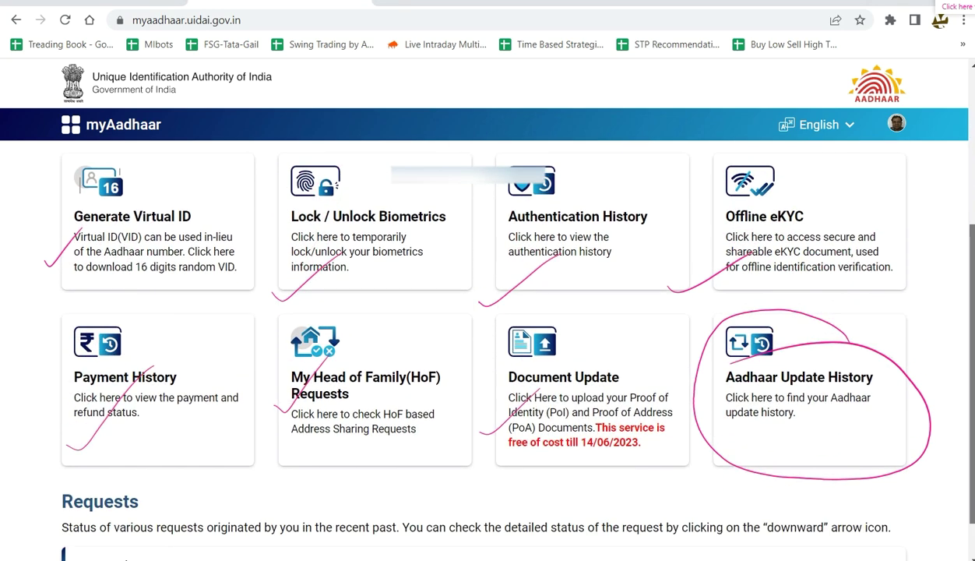
key(e)
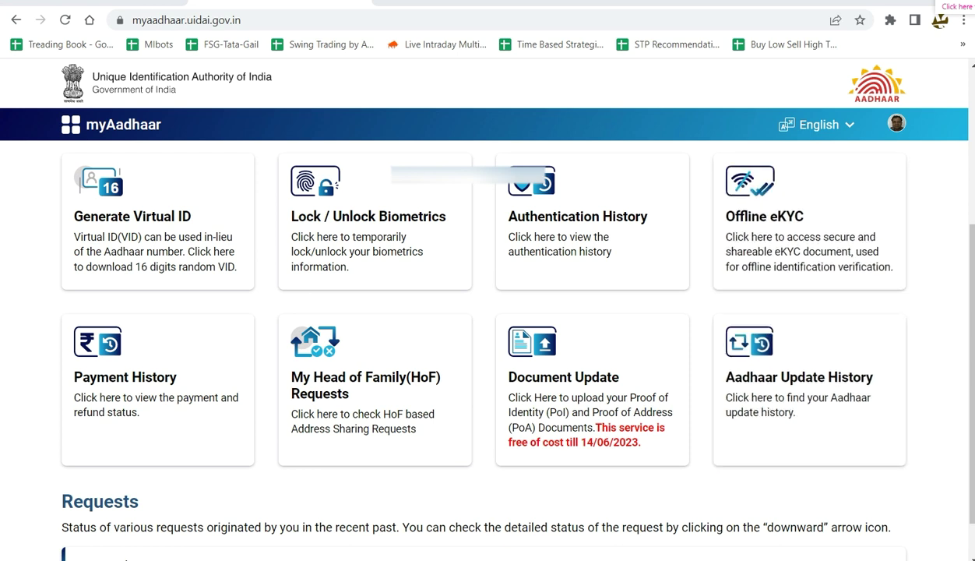
Step: Open Offline eKYC, set a 4-digit share code and download the eKYC ZIP
click(832, 229)
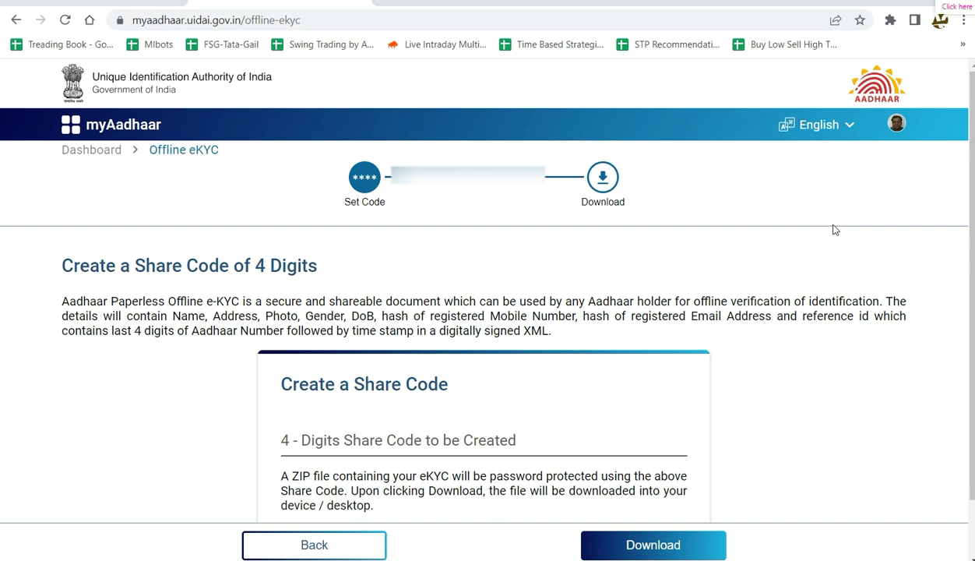
scroll(655, 343, down, 1)
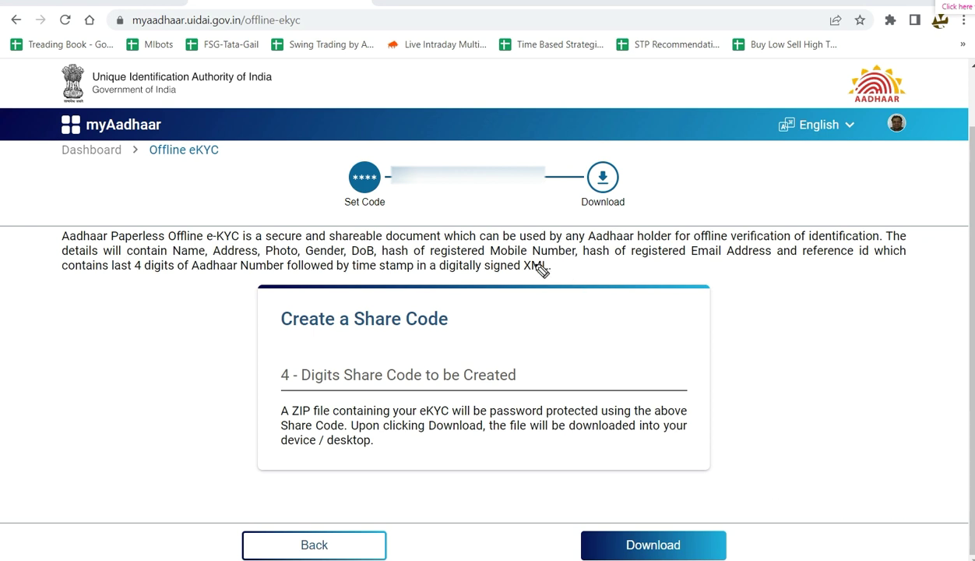
mouse_move(530, 276)
mouse_down()
mouse_move(546, 274)
mouse_move(548, 287)
mouse_move(569, 268)
mouse_move(499, 261)
mouse_move(560, 277)
mouse_up()
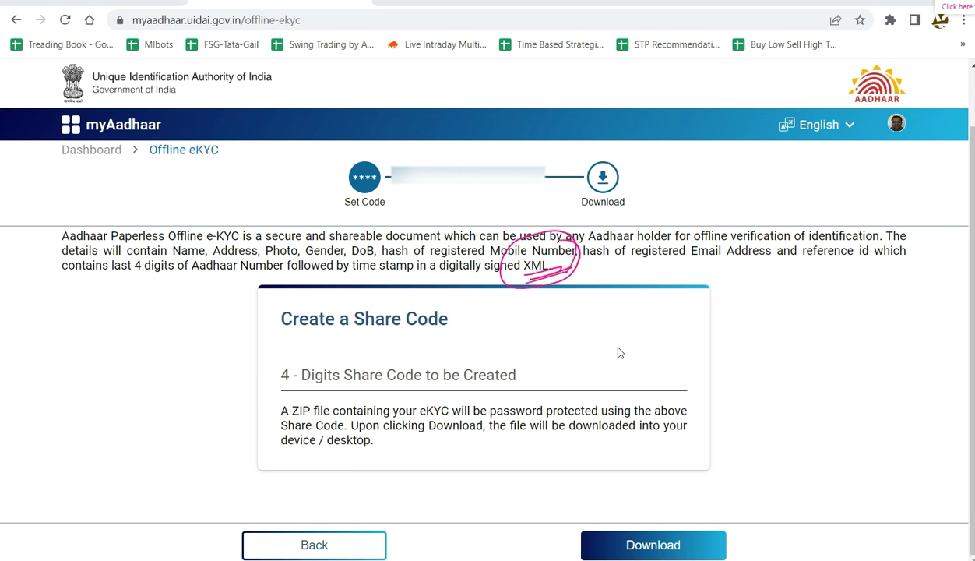
click(485, 379)
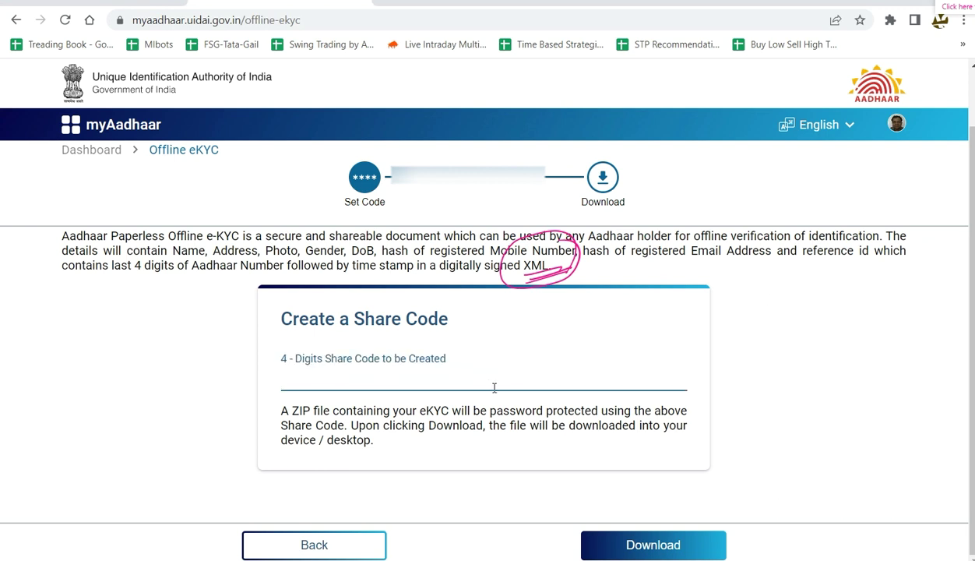
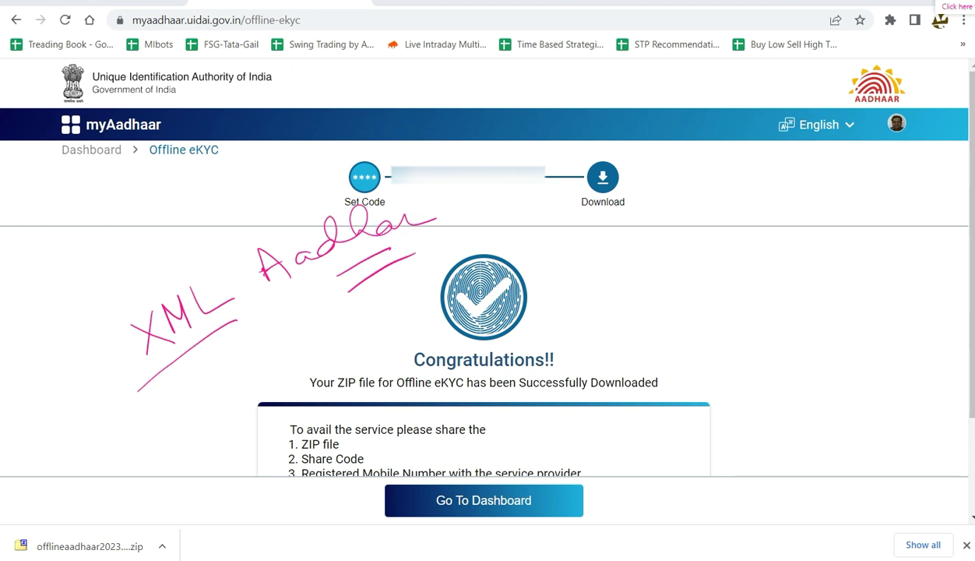
key(Escape)
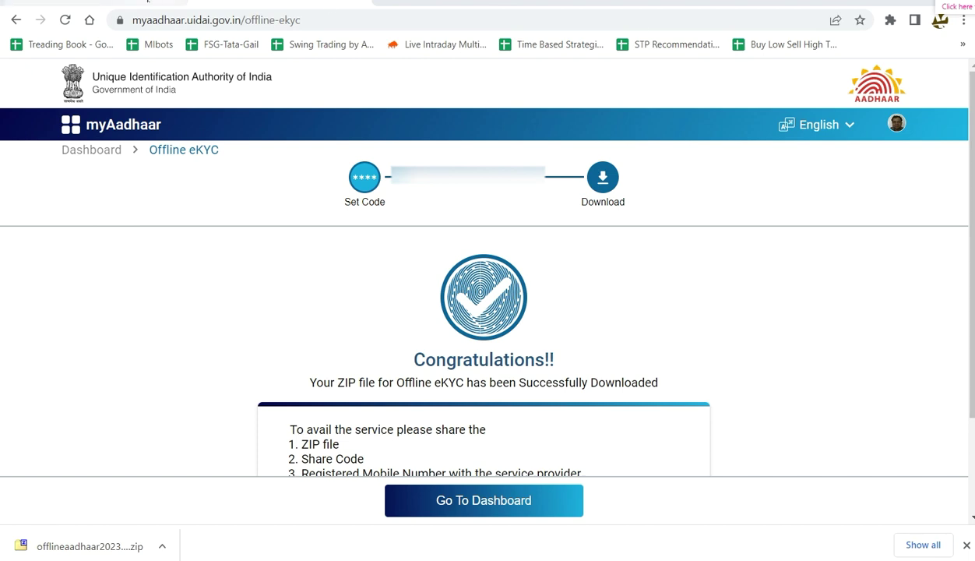
Step: Switch to the LIC address change page and scroll to the consent section
click(147, 2)
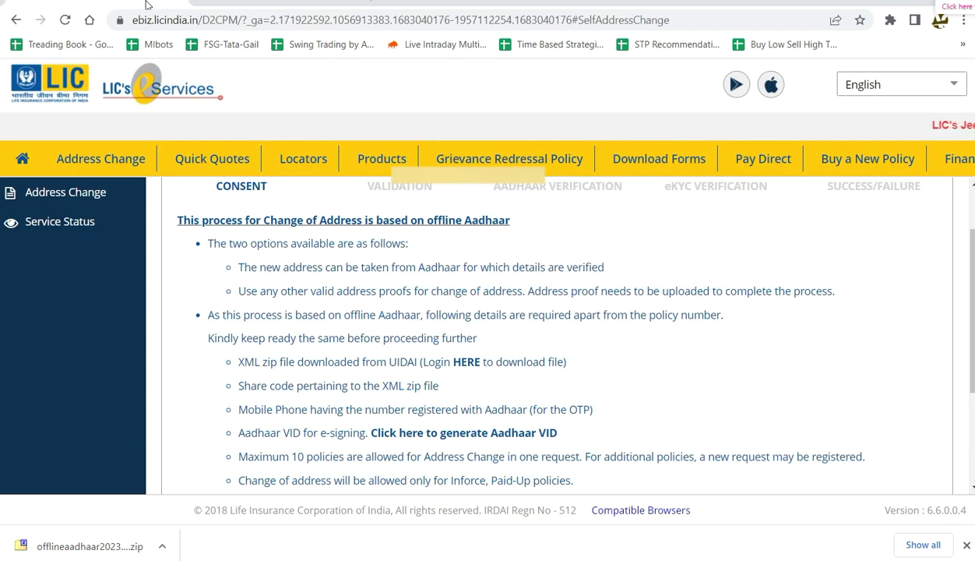
scroll(326, 332, down, 1)
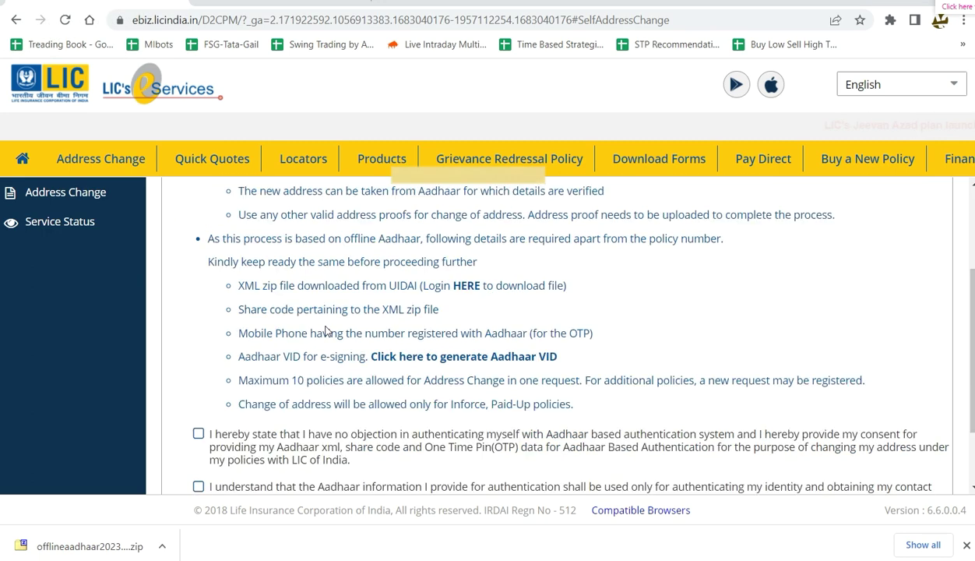
scroll(542, 313, down, 1)
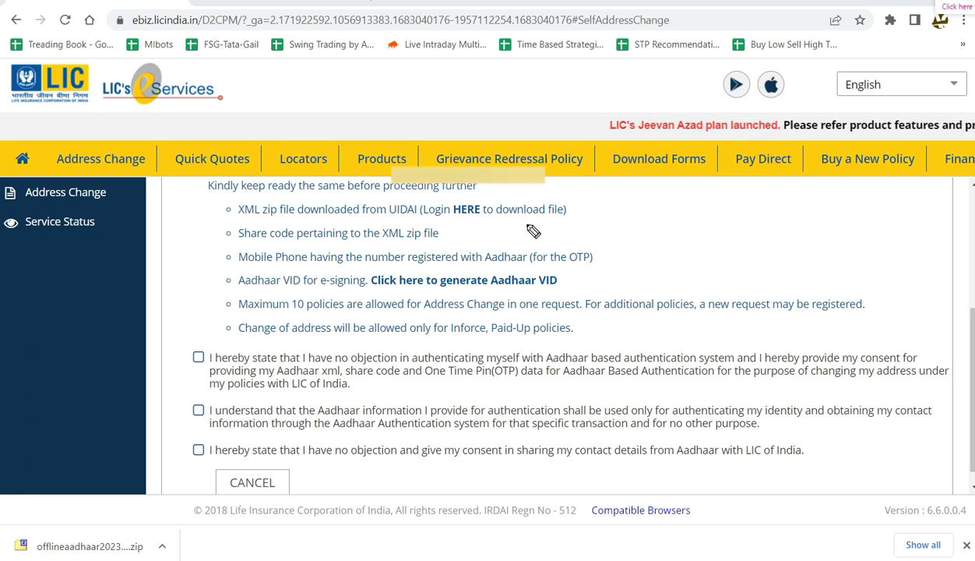
drag(457, 231, 393, 242)
mouse_move(425, 306)
mouse_down()
mouse_move(514, 302)
mouse_move(433, 331)
mouse_up()
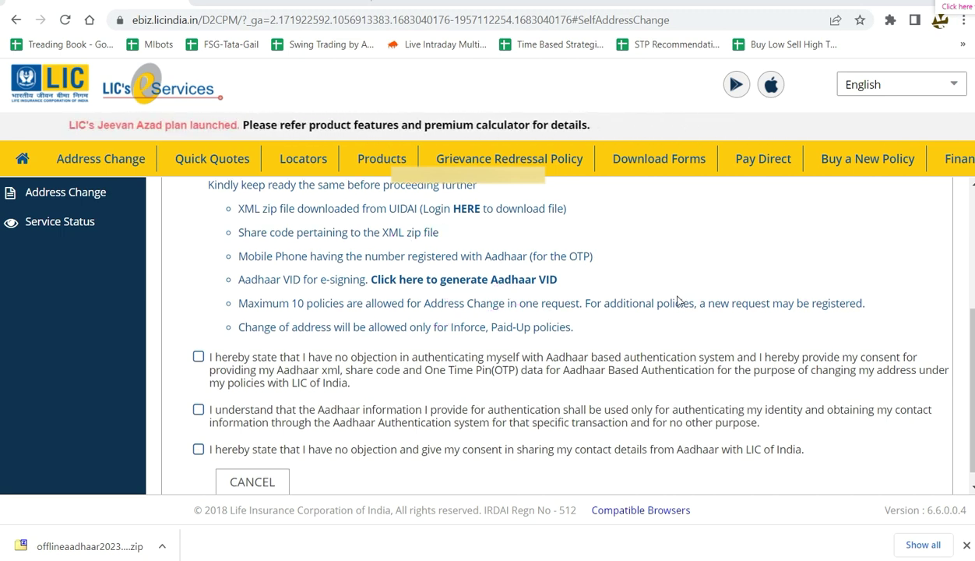
scroll(679, 301, down, 1)
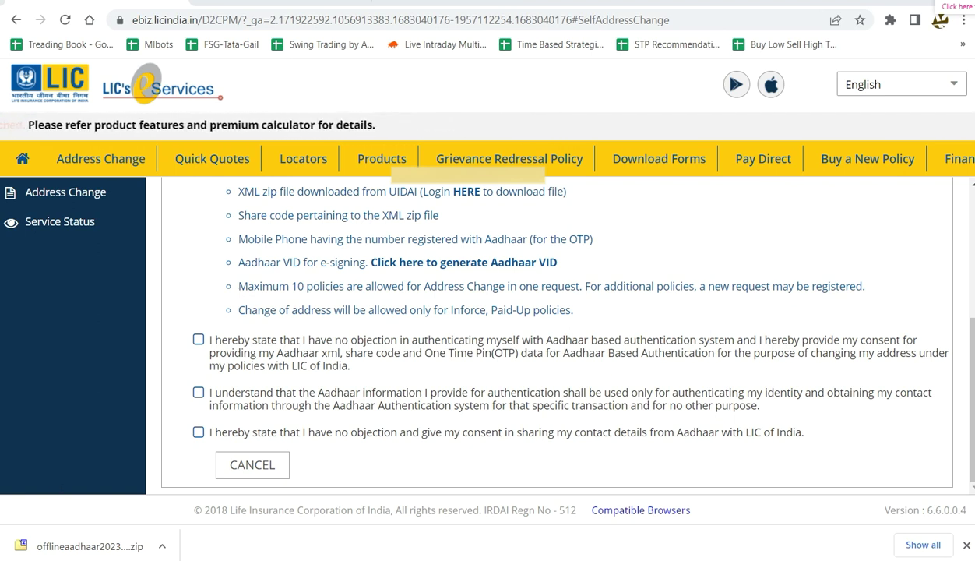
Step: Tick all three Aadhaar consent statements and proceed
click(199, 340)
click(199, 394)
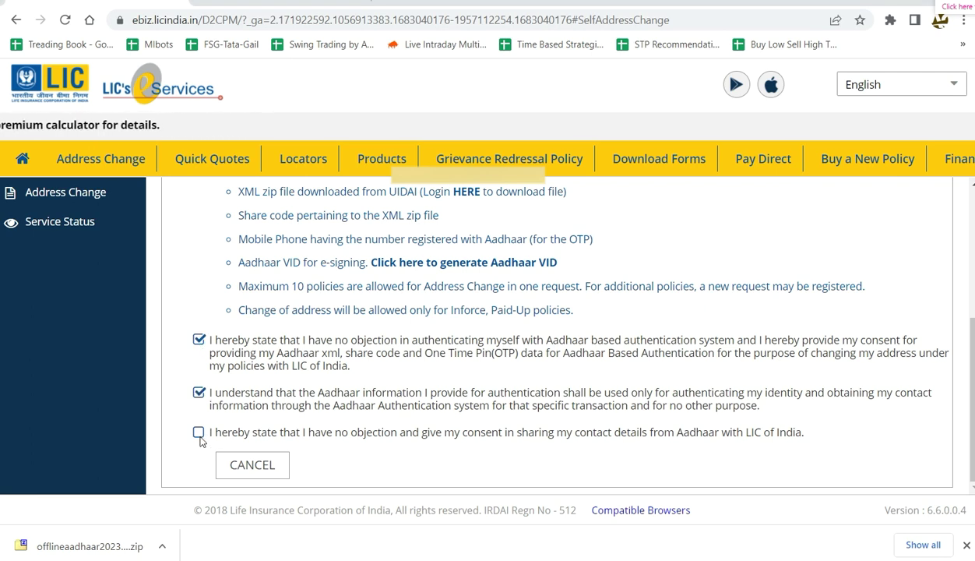
click(200, 434)
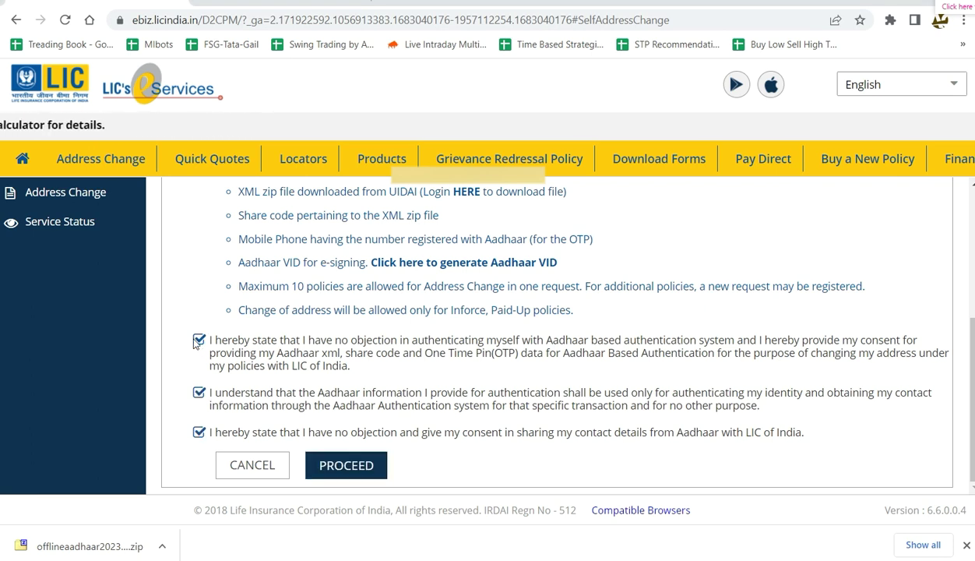
click(363, 472)
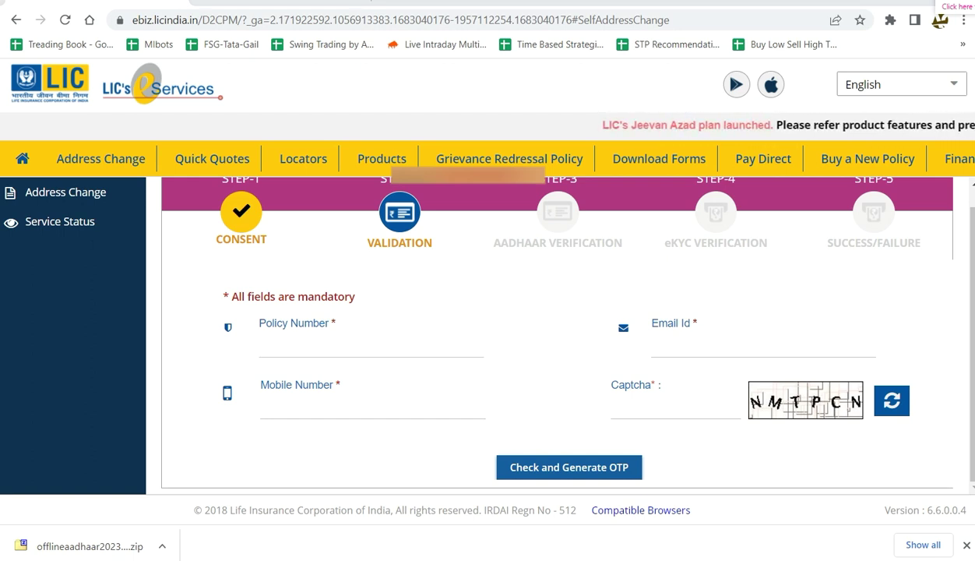
Step: Mark up the policy number, e-mail and mobile fields on the Validation form
mouse_move(559, 279)
mouse_down()
mouse_move(578, 304)
mouse_move(590, 286)
mouse_up()
mouse_move(635, 257)
mouse_down()
mouse_move(681, 266)
mouse_move(737, 244)
mouse_move(697, 294)
mouse_move(777, 276)
mouse_up()
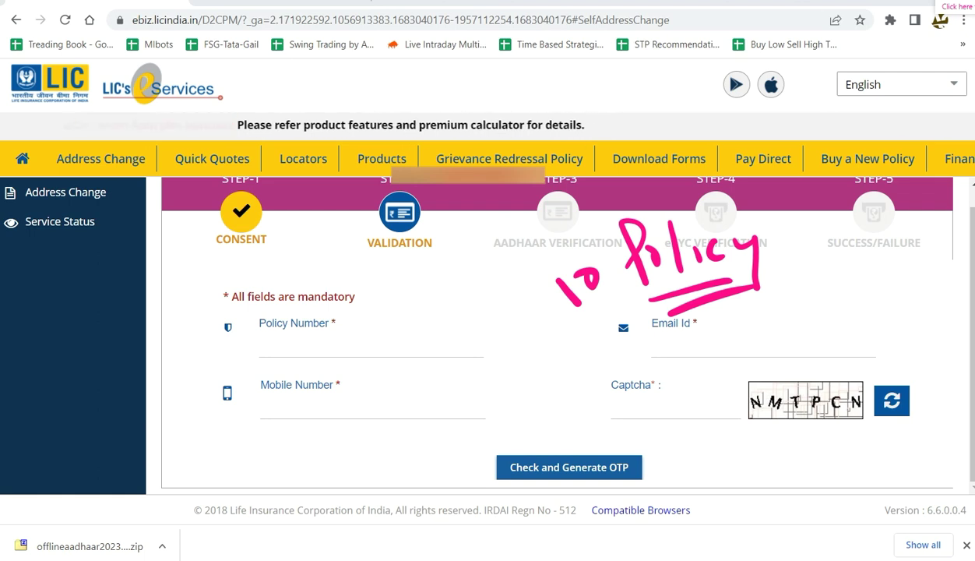
key(Escape)
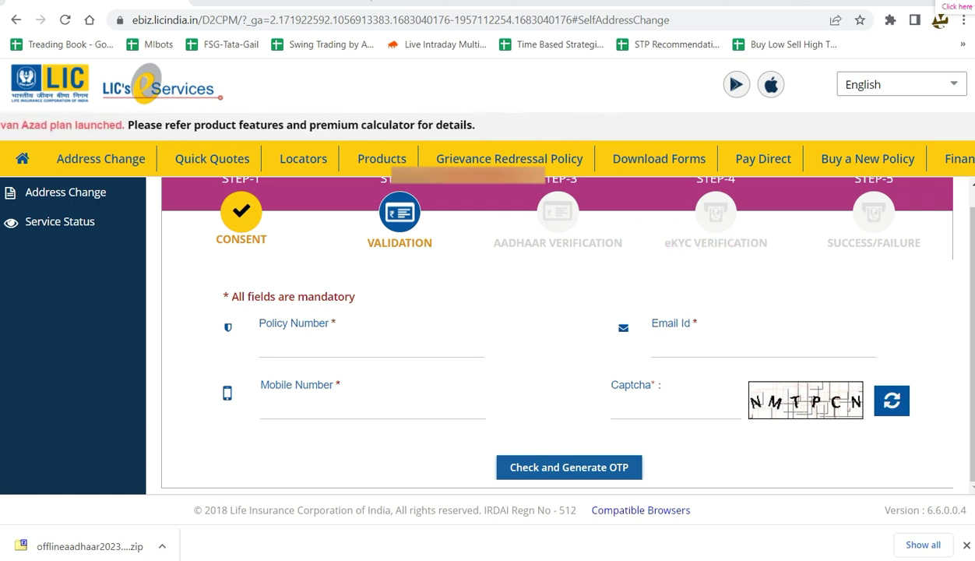
drag(268, 348, 354, 326)
mouse_move(273, 405)
mouse_down()
mouse_move(300, 414)
mouse_move(359, 390)
mouse_move(357, 381)
mouse_up()
drag(658, 351, 732, 328)
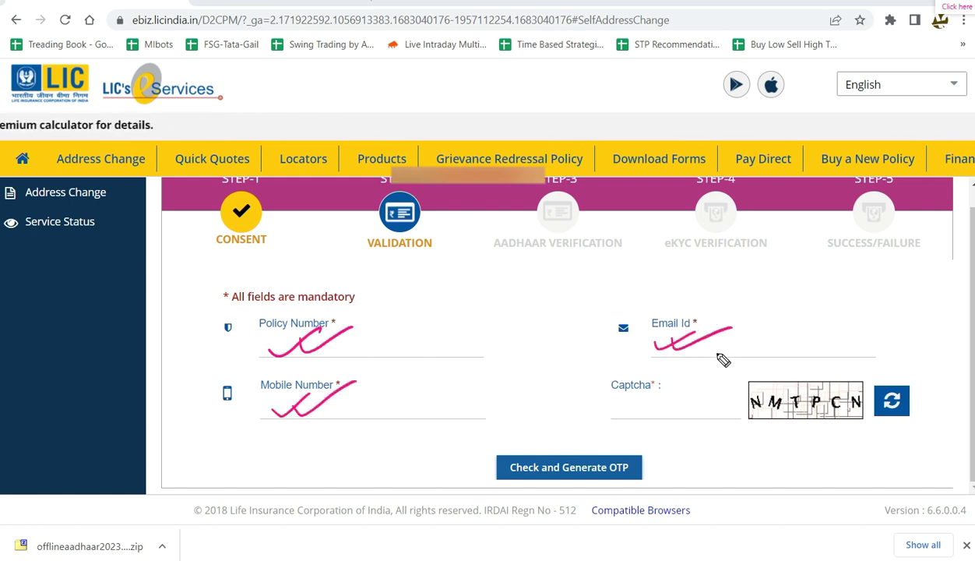
mouse_move(857, 365)
mouse_down()
mouse_move(762, 351)
mouse_move(909, 375)
mouse_move(794, 340)
mouse_up()
mouse_move(648, 399)
mouse_down()
mouse_move(668, 402)
mouse_move(723, 380)
mouse_up()
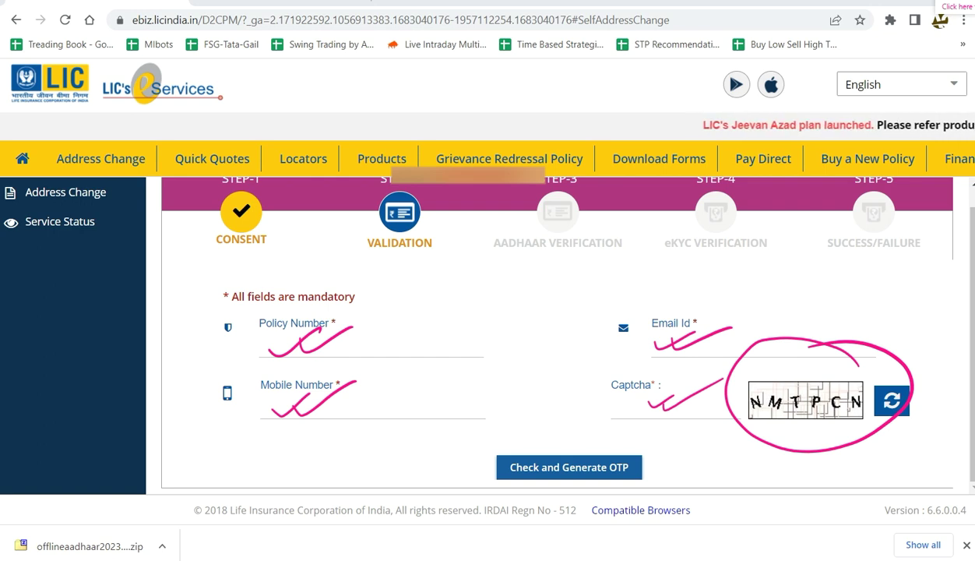
key(e)
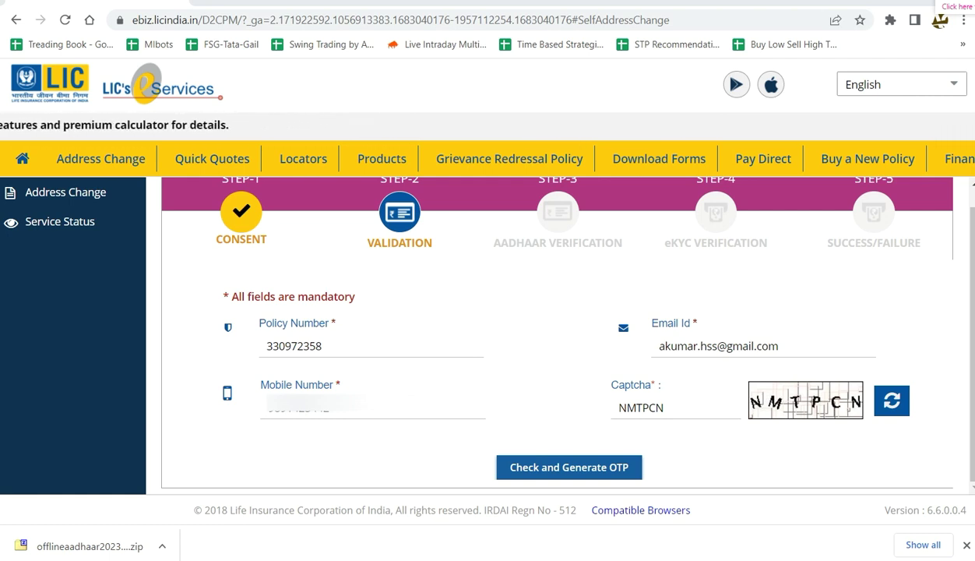
Step: Check the captcha NMTPCN entry and generate the OTP
drag(395, 342, 435, 319)
drag(619, 347, 644, 352)
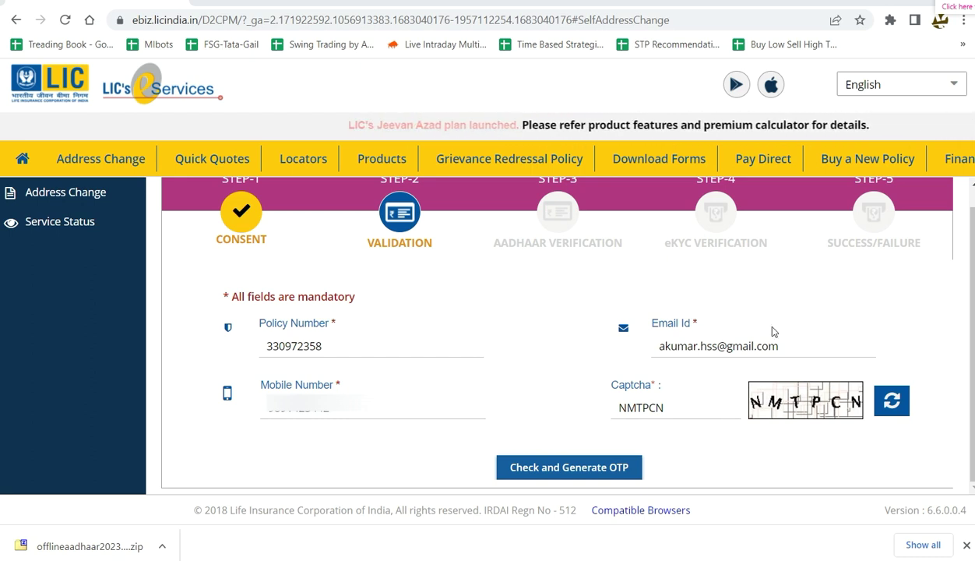
click(549, 470)
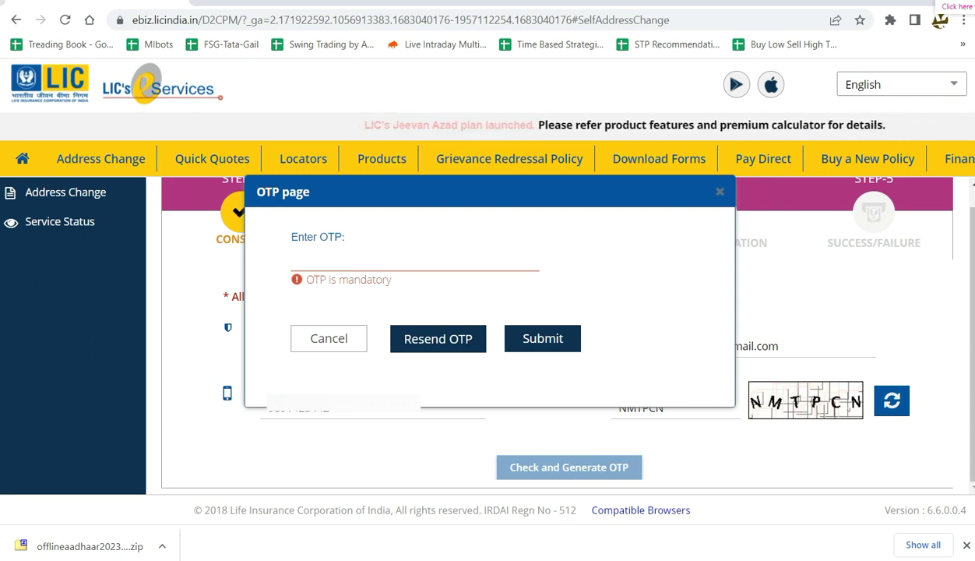
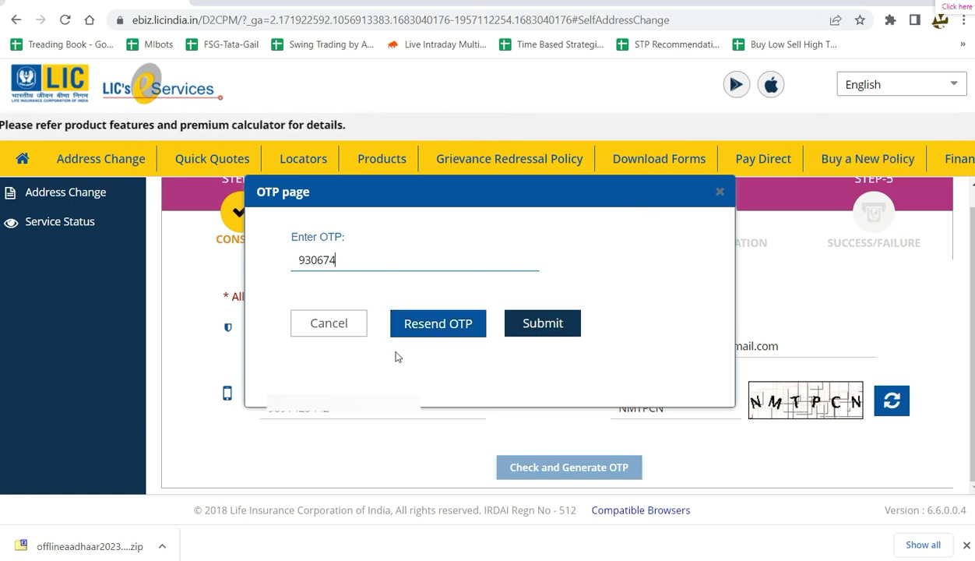
Step: Enter the six-digit OTP received on the mobile and submit it
click(548, 324)
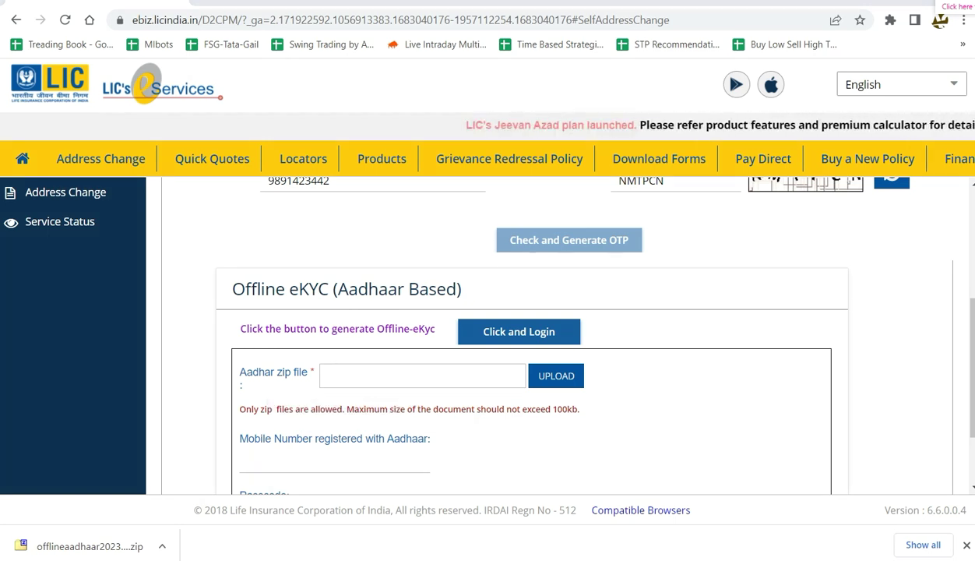
Step: Annotate the Aadhaar zip file field, then clear the marks
mouse_move(604, 357)
mouse_down()
mouse_move(585, 347)
mouse_move(530, 365)
mouse_move(599, 352)
mouse_up()
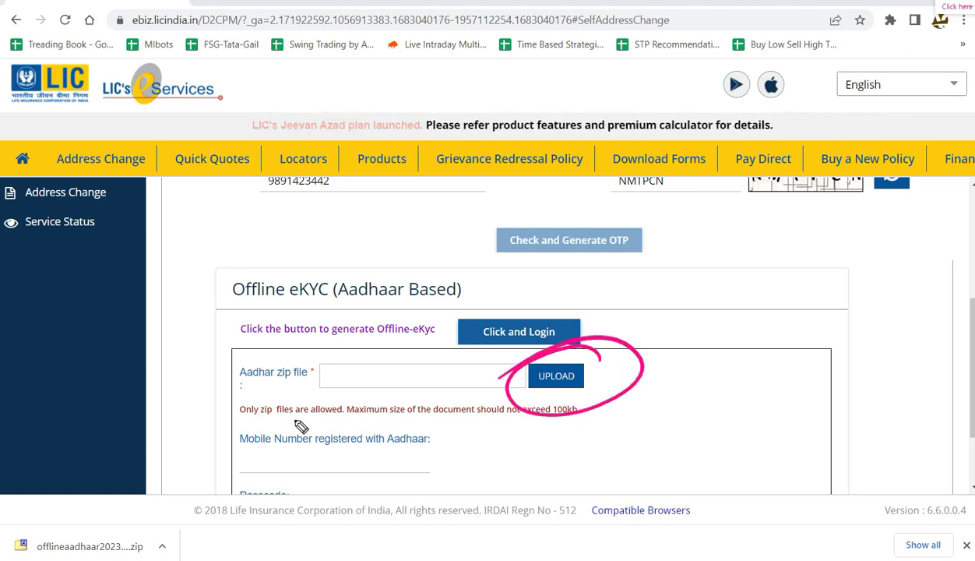
drag(181, 387, 271, 338)
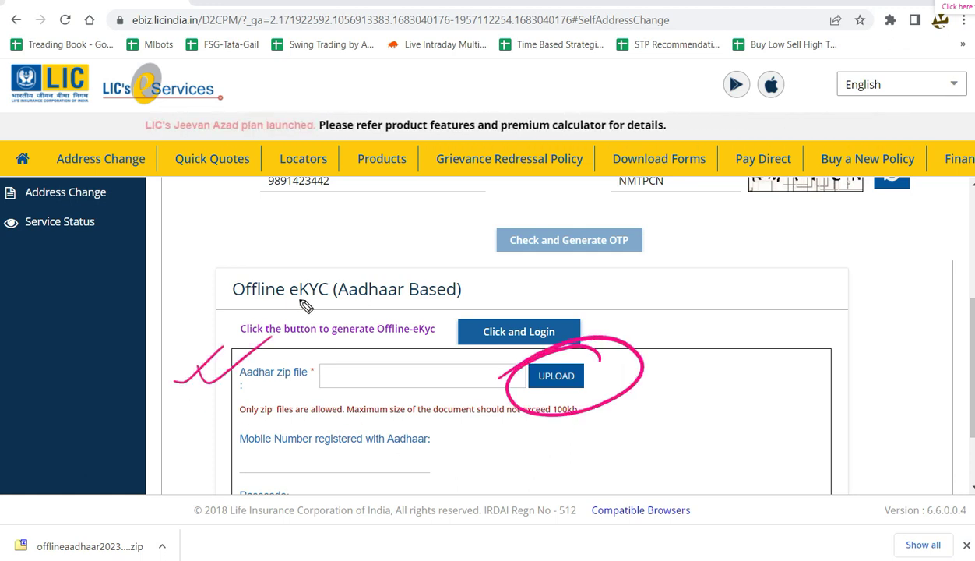
key(ctrl+z)
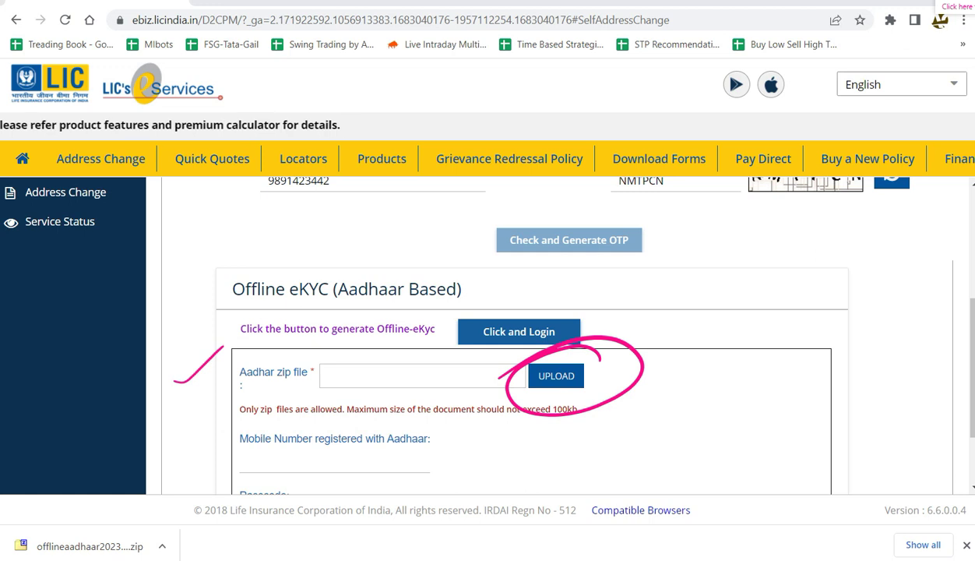
key(Escape)
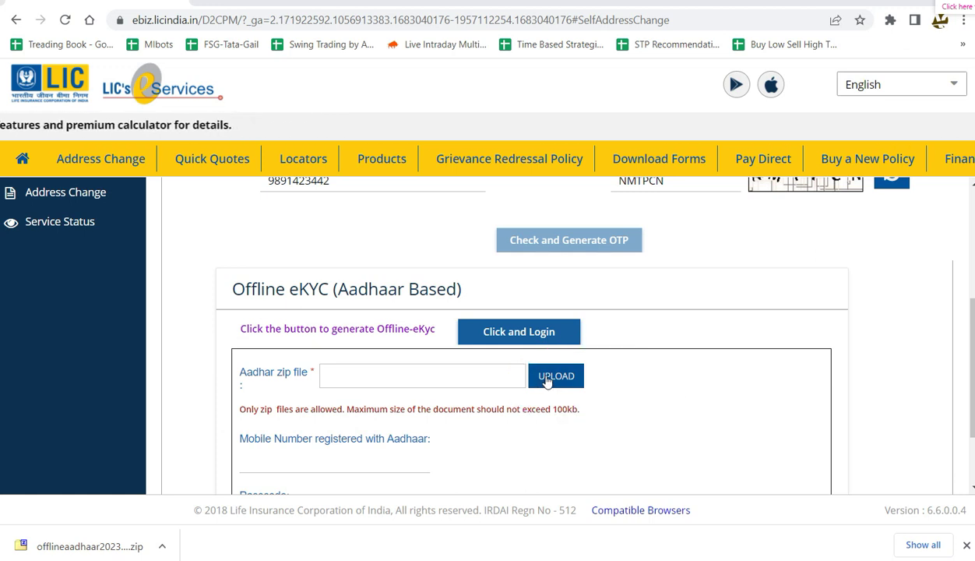
click(547, 379)
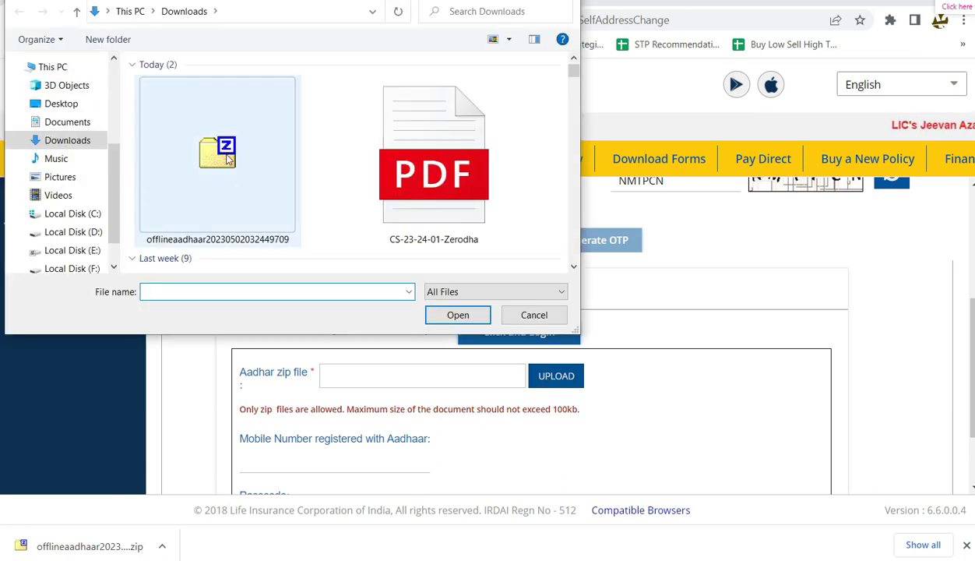
click(222, 155)
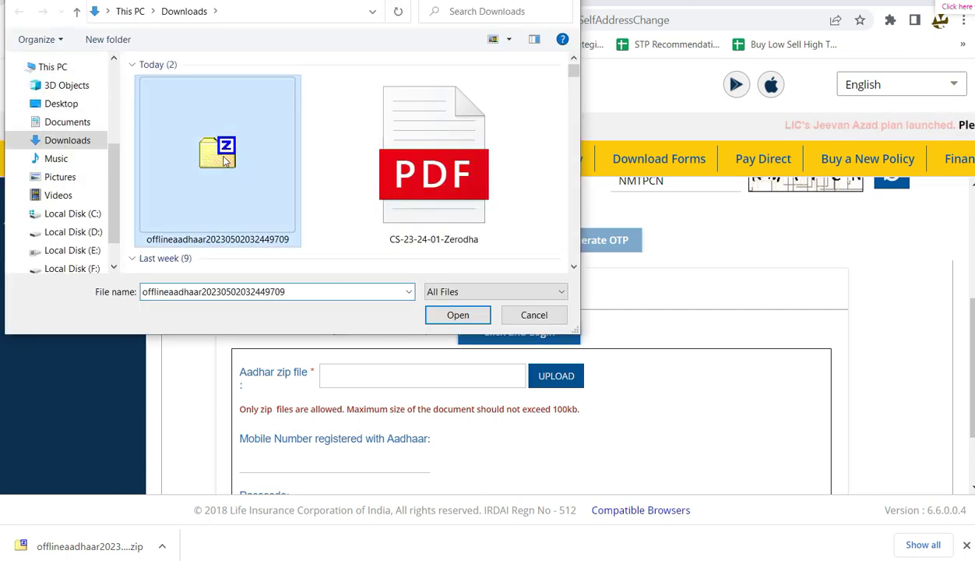
click(460, 316)
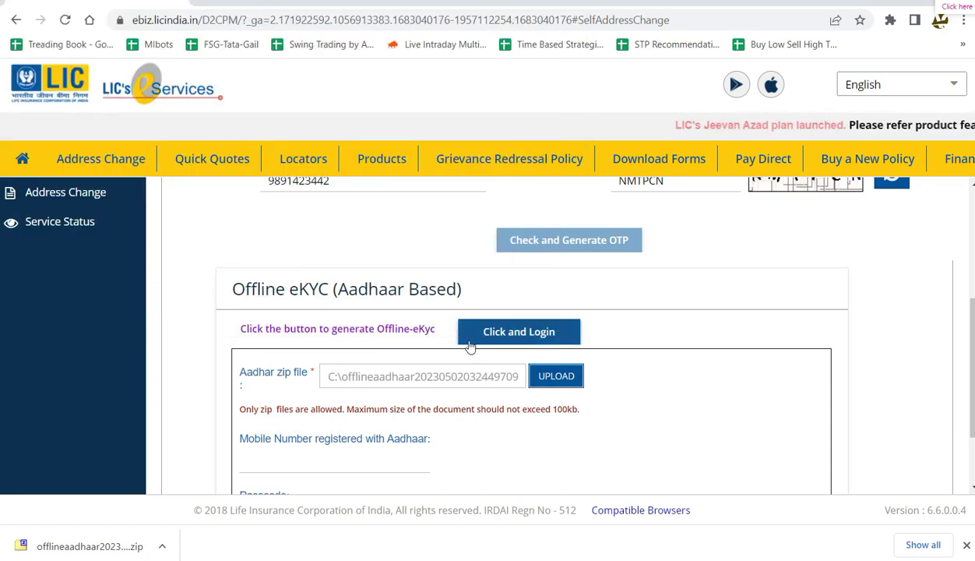
click(556, 376)
scroll(564, 368, down, 2)
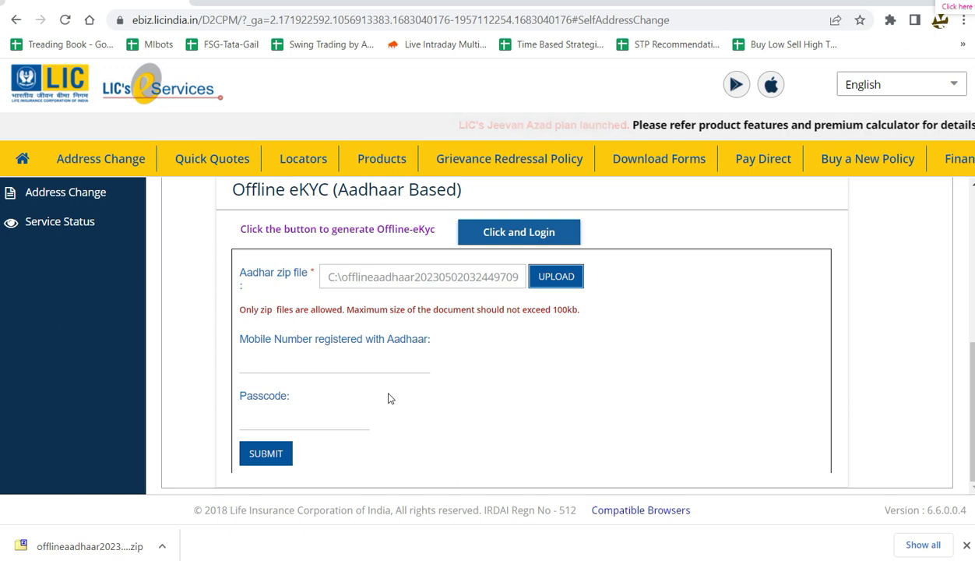
Step: Fill in the registered mobile number and the 4-digit zip share code, then submit
click(340, 359)
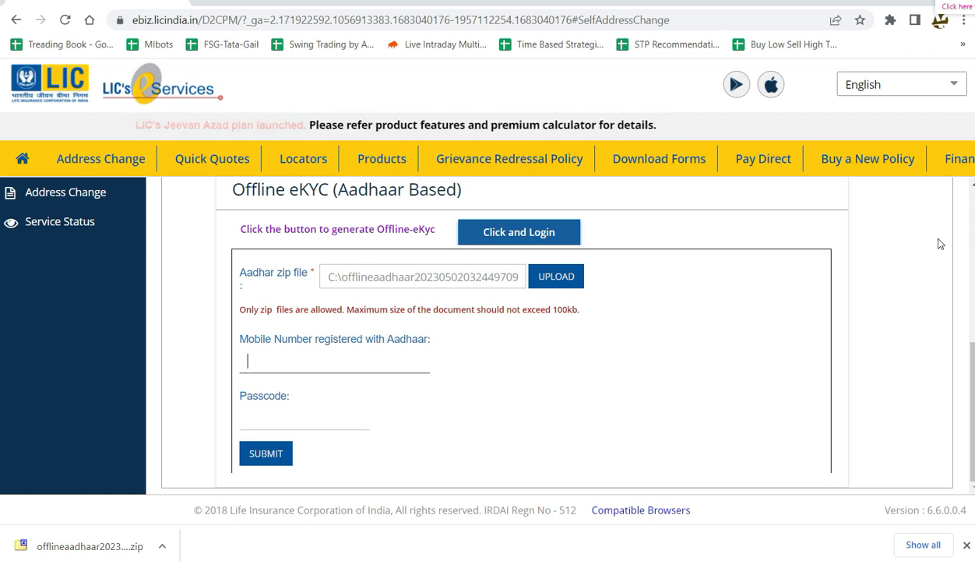
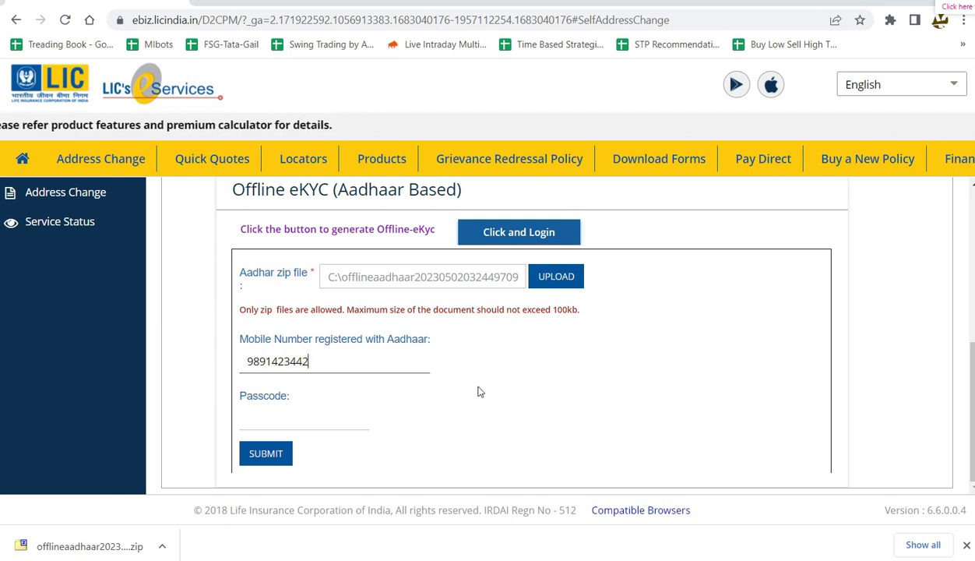
click(335, 421)
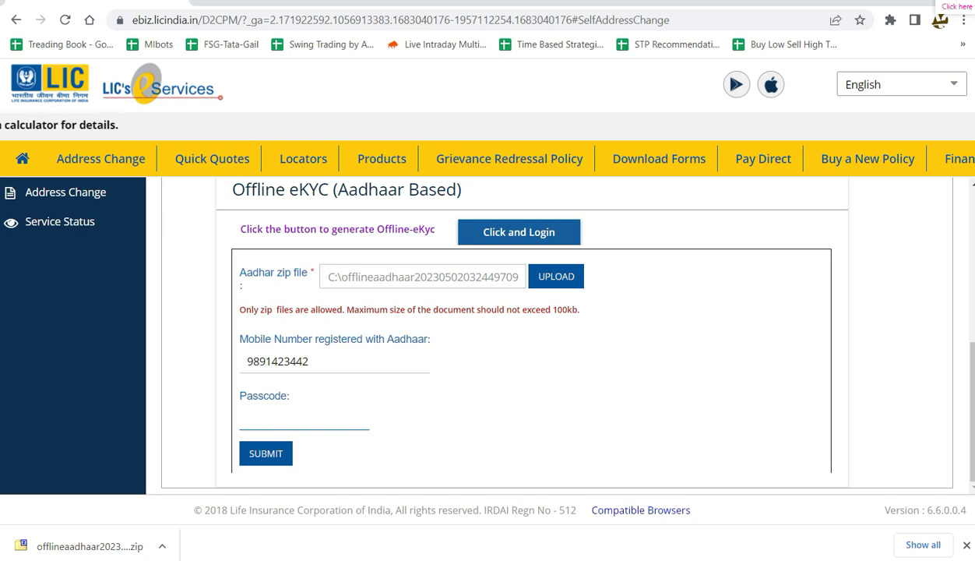
click(807, 411)
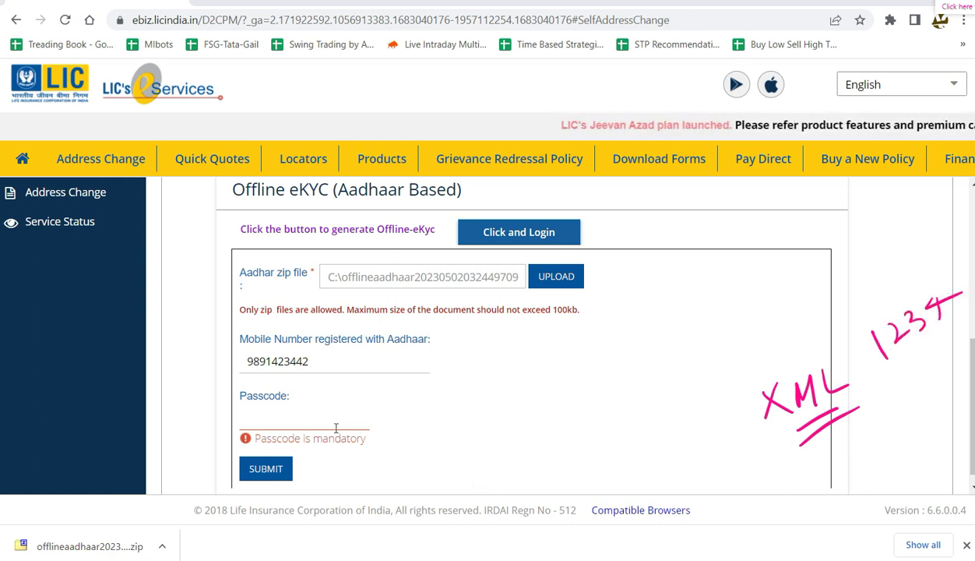
click(278, 414)
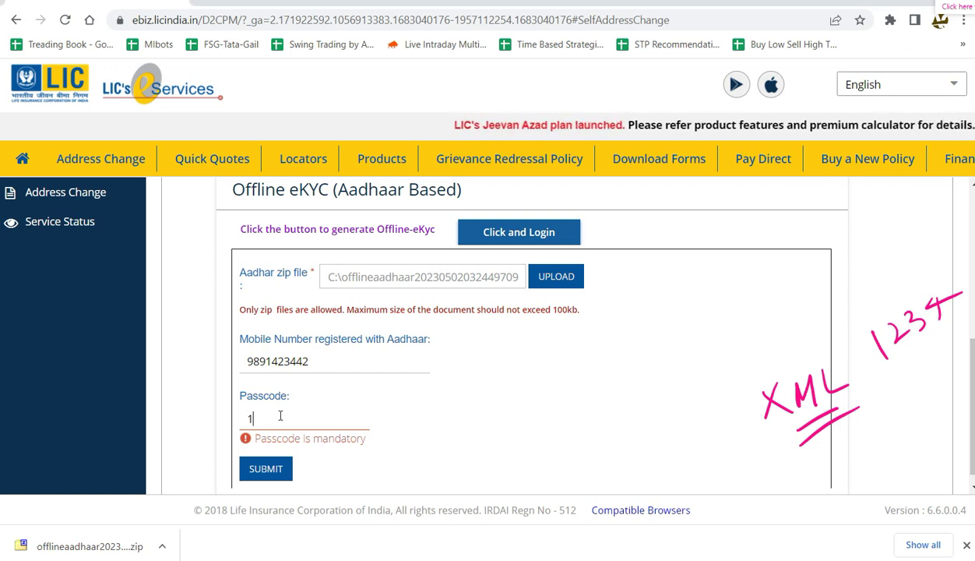
click(269, 457)
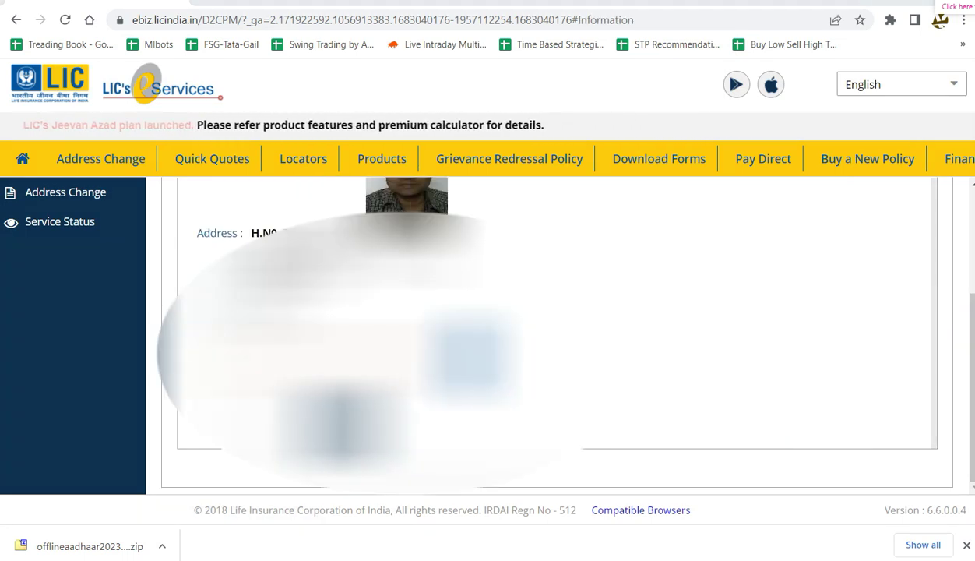
Step: Review the Aadhaar details, leave 'change to different address' off, and submit for eKYC
scroll(557, 335, up, 2)
scroll(557, 335, down, 1)
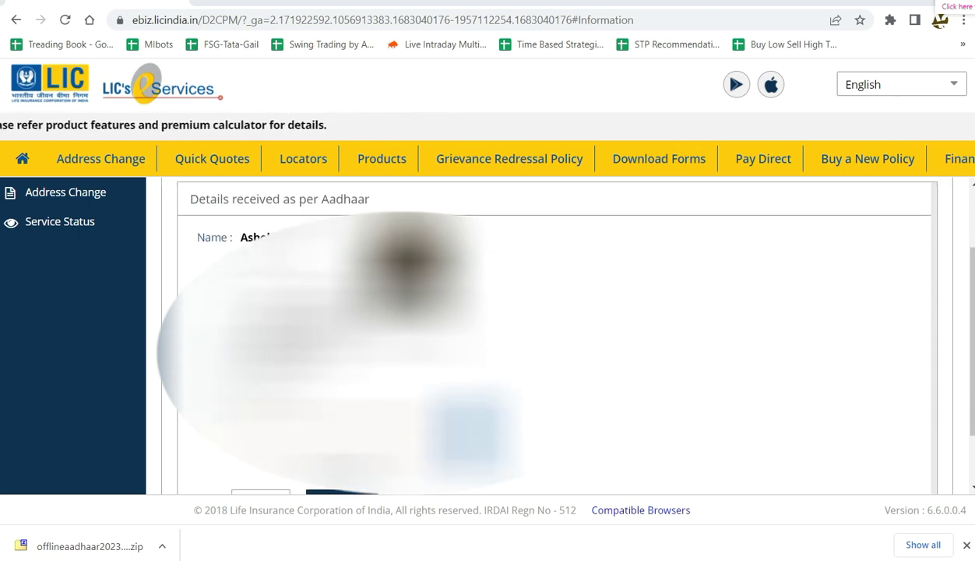
scroll(557, 335, down, 2)
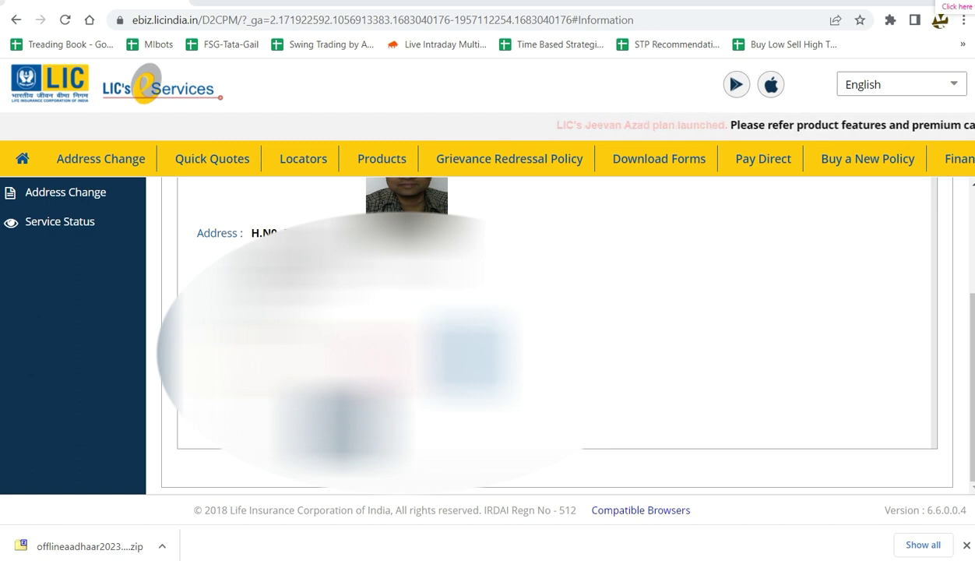
click(465, 363)
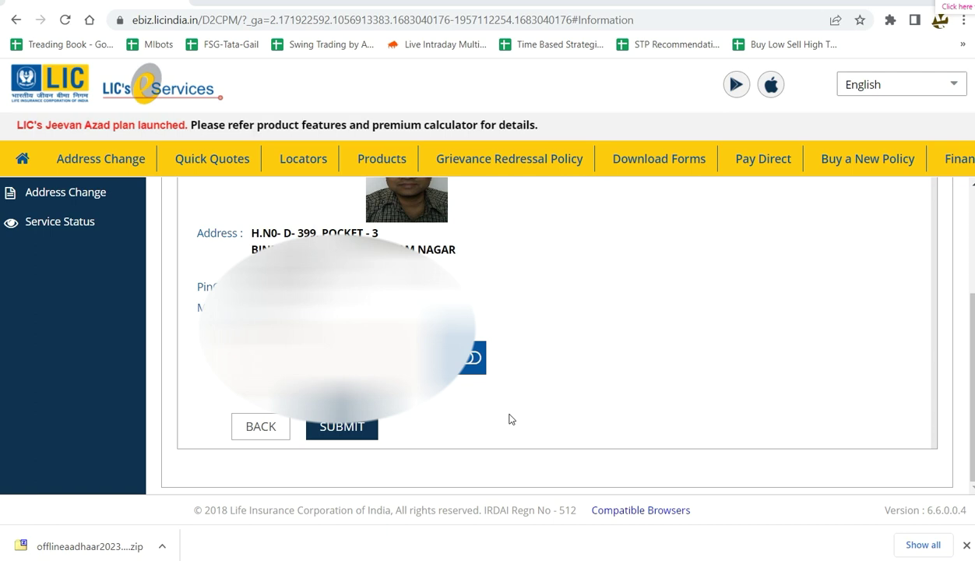
scroll(510, 418, up, 1)
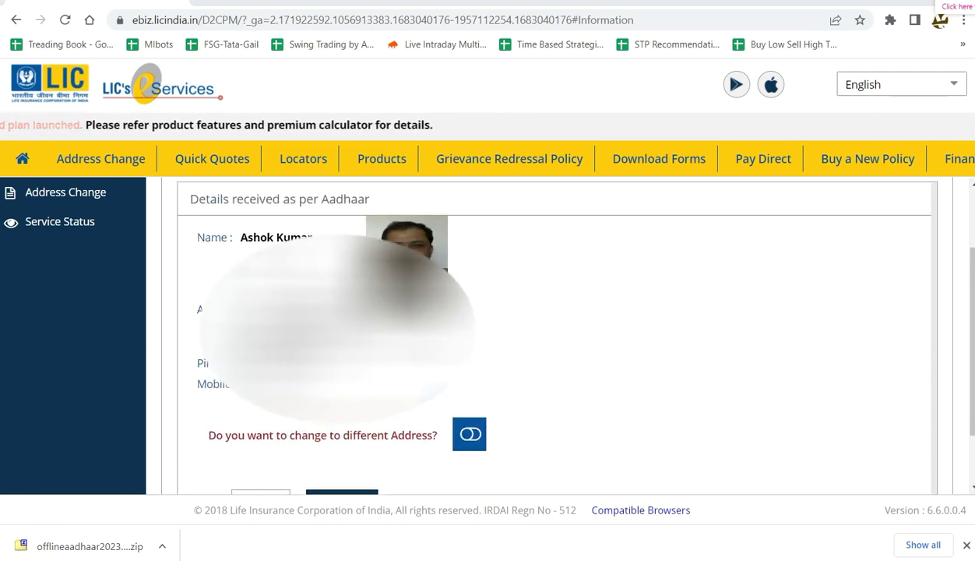
click(468, 444)
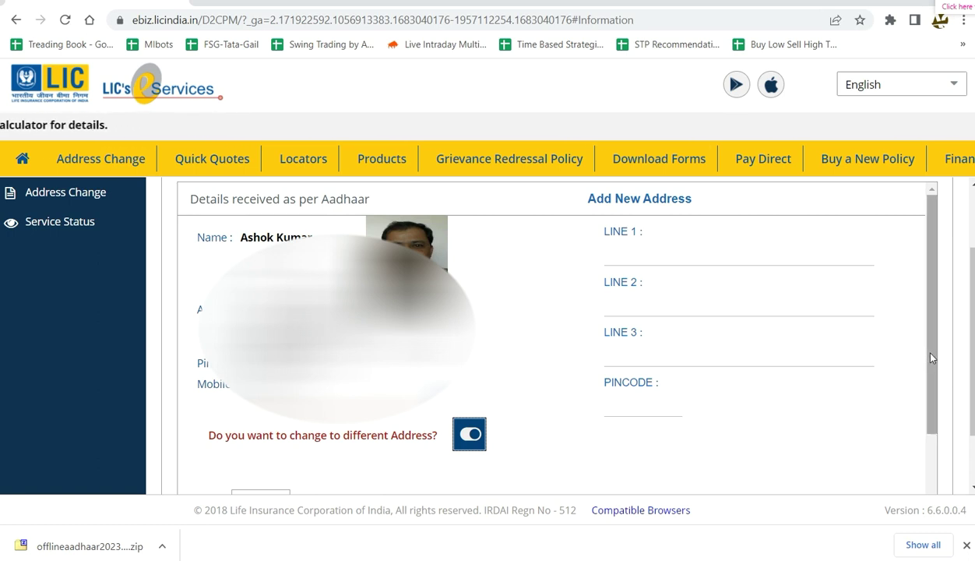
scroll(910, 345, down, 1)
scroll(919, 354, up, 1)
scroll(916, 349, up, 1)
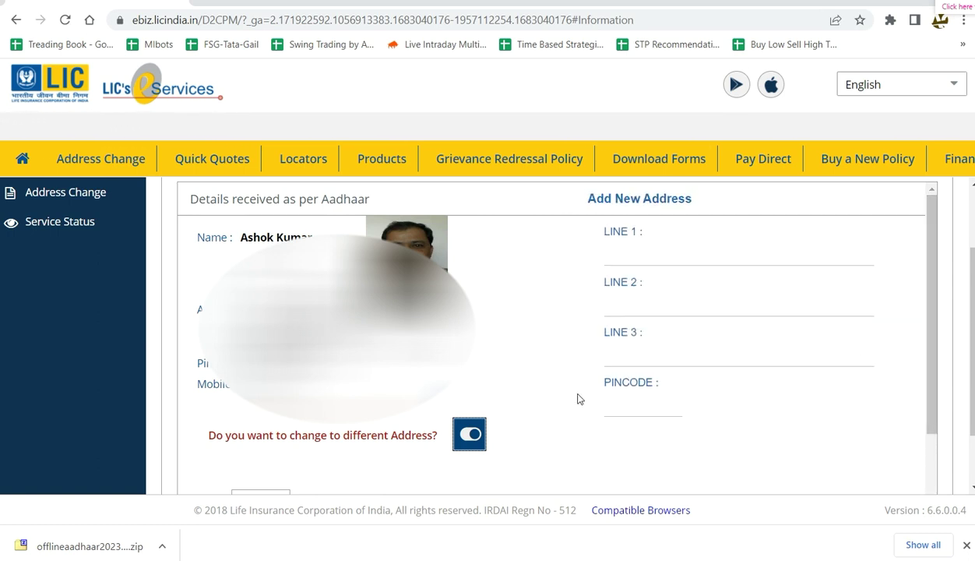
click(470, 434)
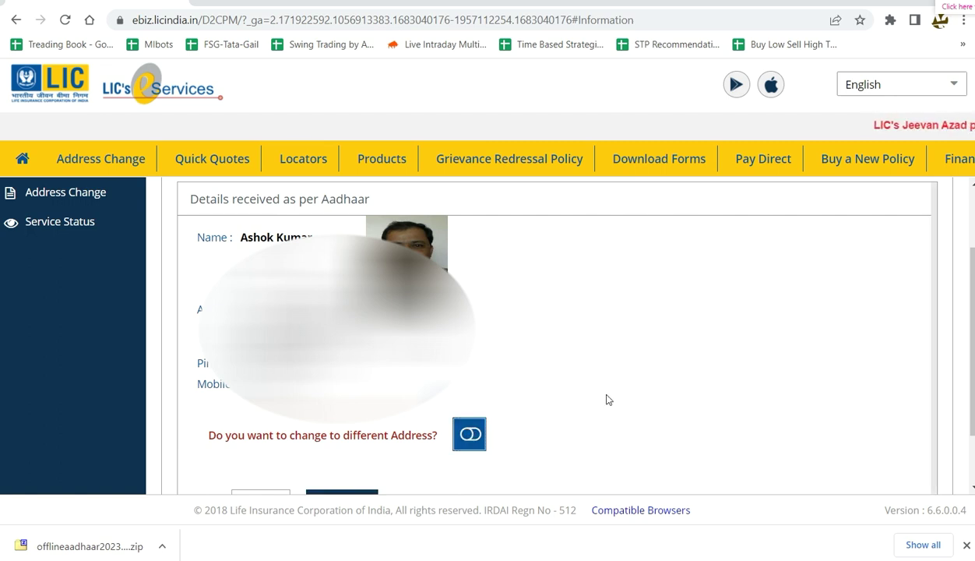
scroll(608, 399, down, 1)
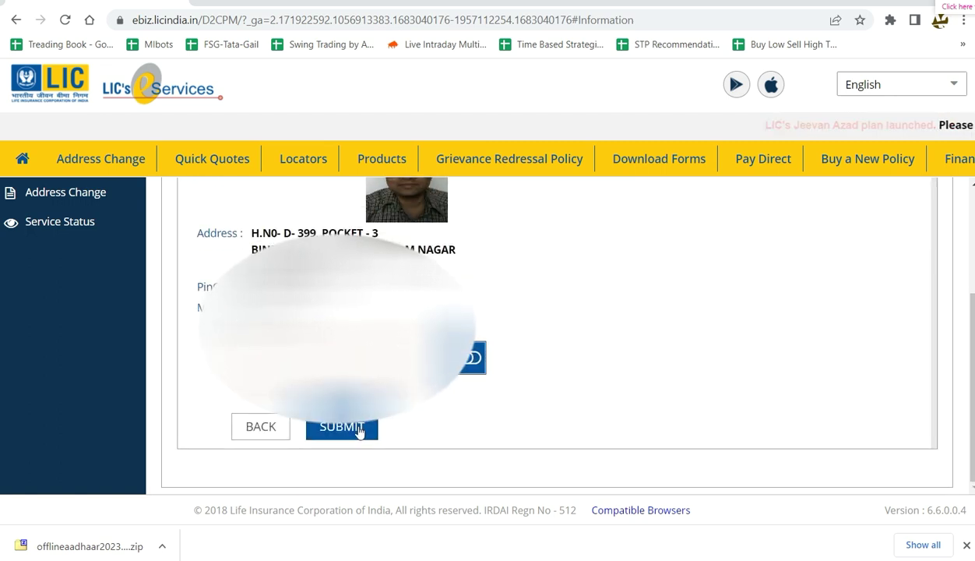
click(360, 433)
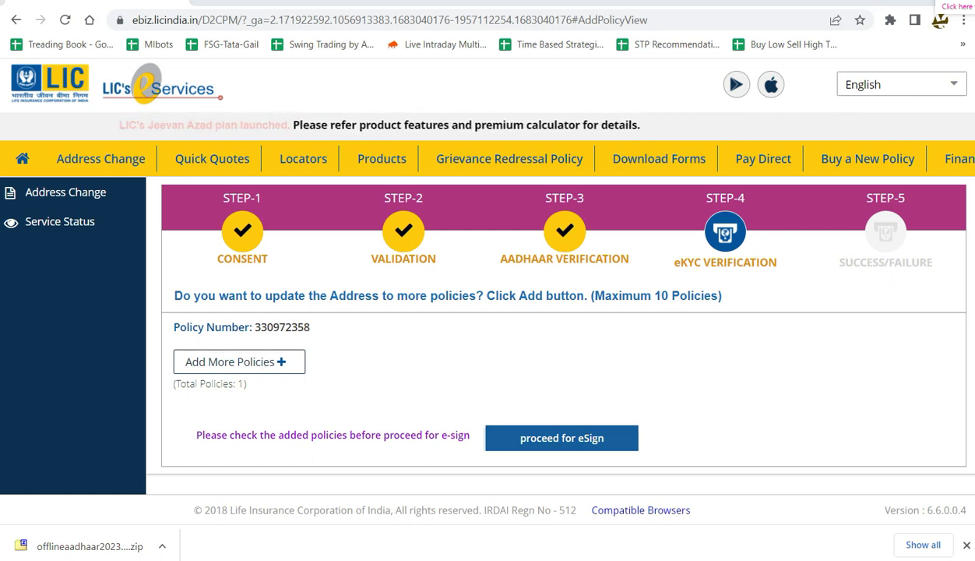
Step: Review the single listed policy on the eKYC Verification step and proceed for eSign
mouse_move(315, 370)
mouse_down()
mouse_move(337, 405)
mouse_move(397, 412)
mouse_up()
drag(327, 345, 411, 414)
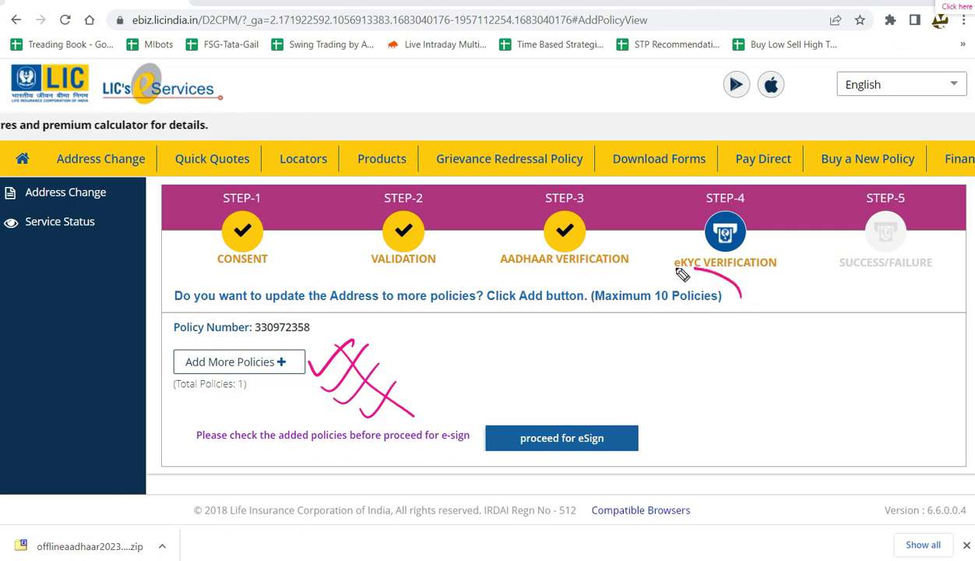
drag(715, 348, 666, 259)
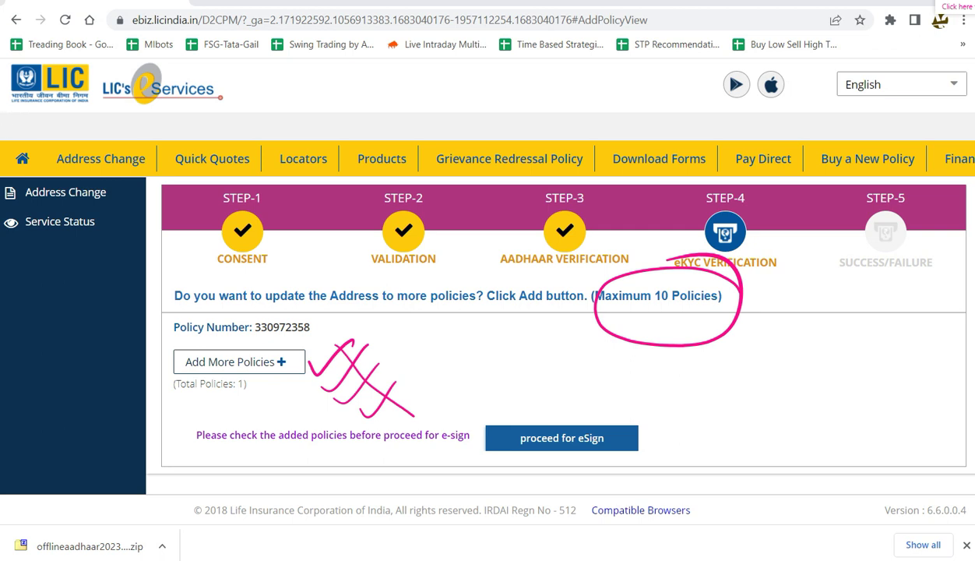
key(Escape)
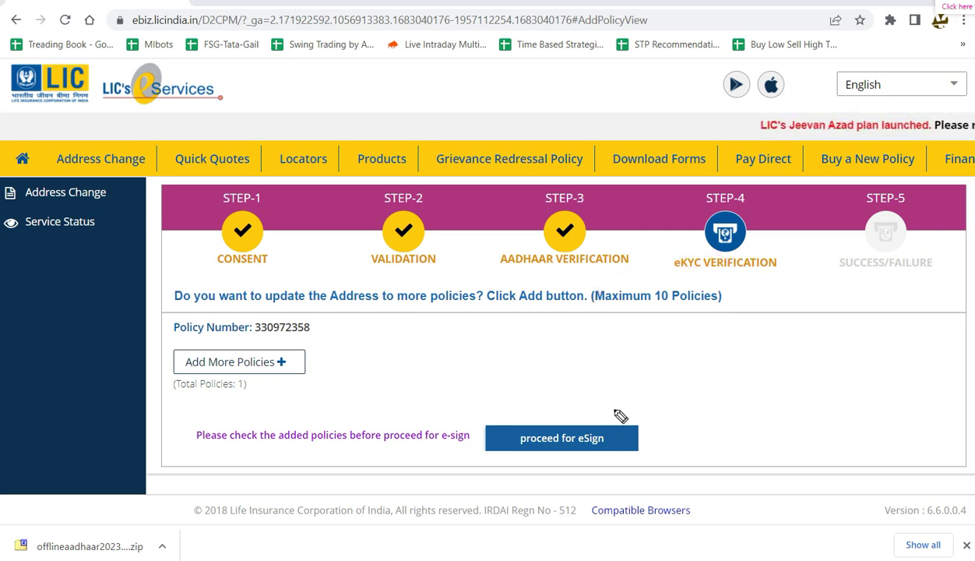
drag(512, 410, 536, 425)
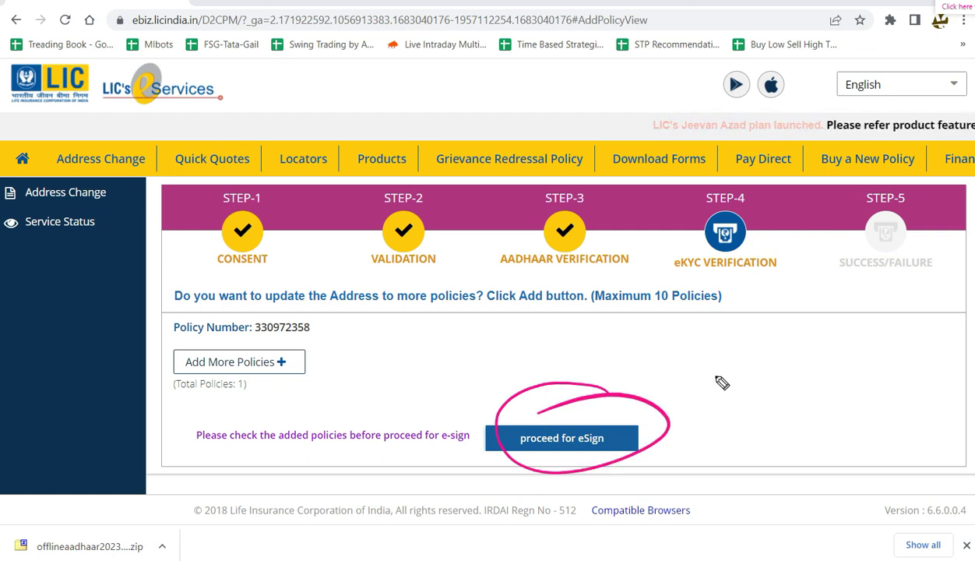
key(Escape)
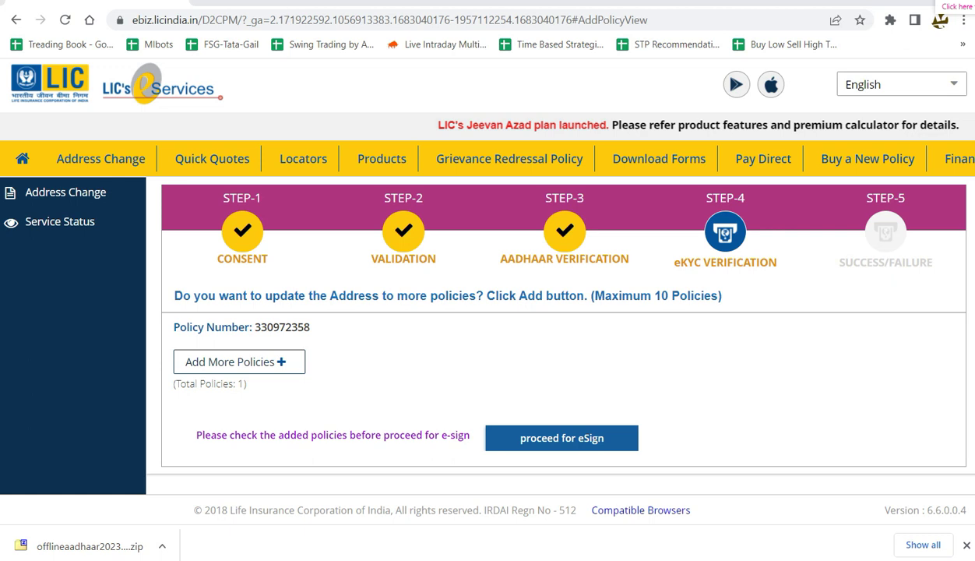
click(595, 440)
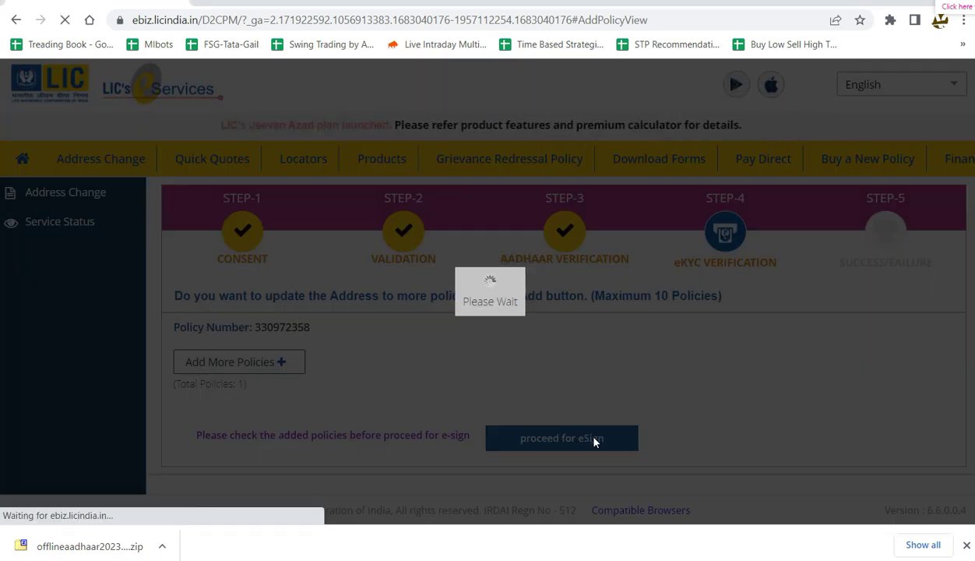